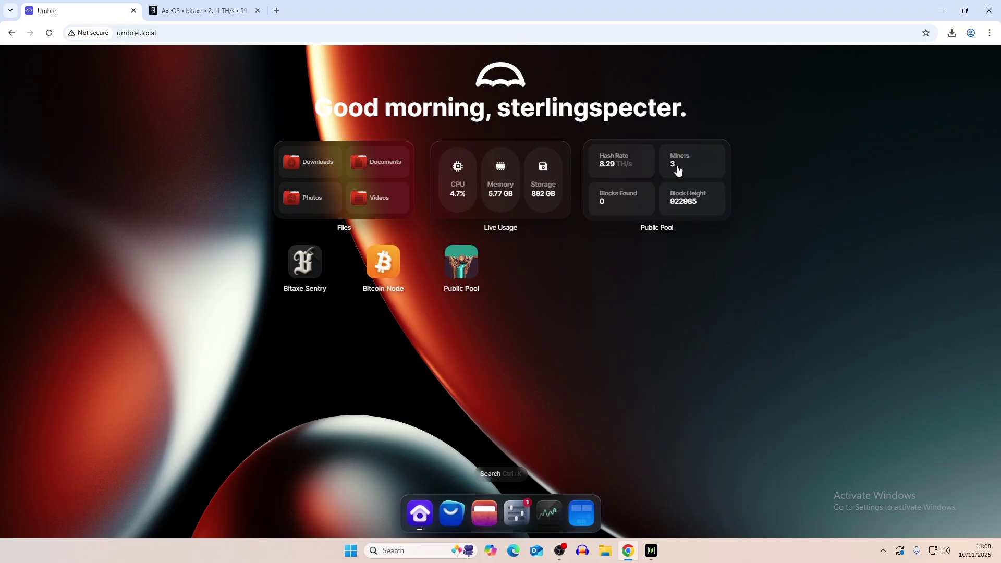
Open Public Pool, log in with the Bitcoin wallet address, and examine the worker sessions and hash rate chart.
left_click(462, 262)
left_click(442, 367)
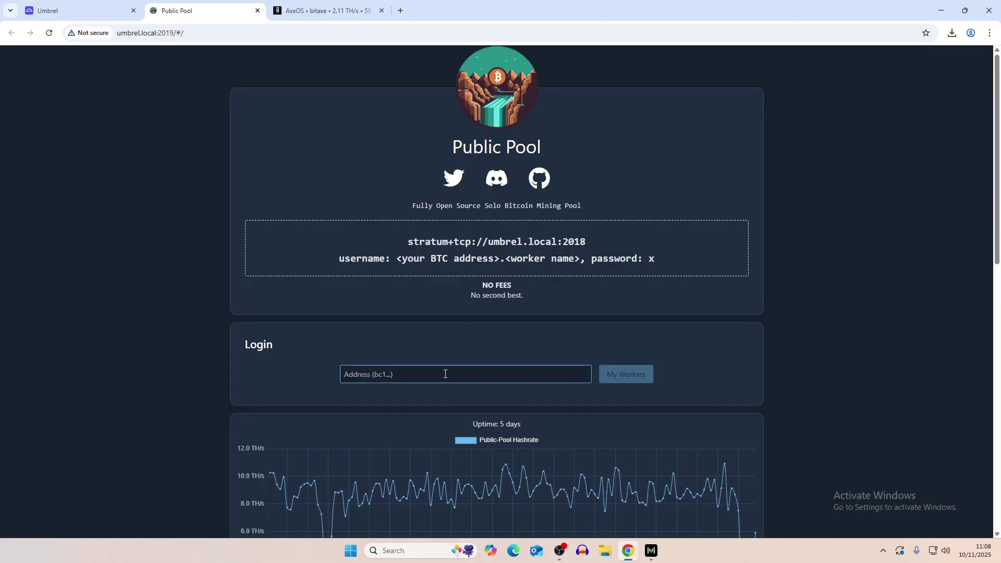
key("ctrl+v")
key("Return")
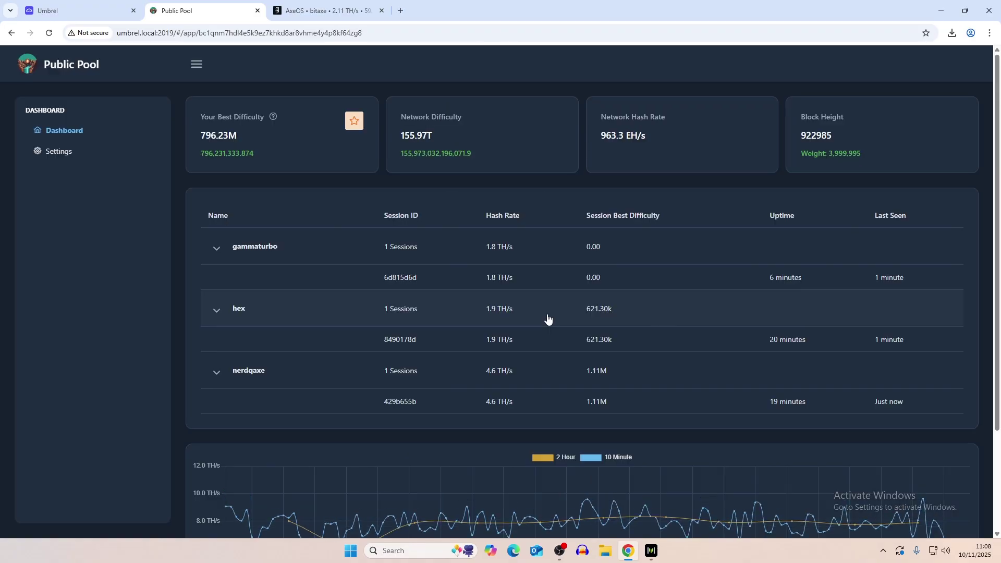
scroll(324, 237, "down", 1)
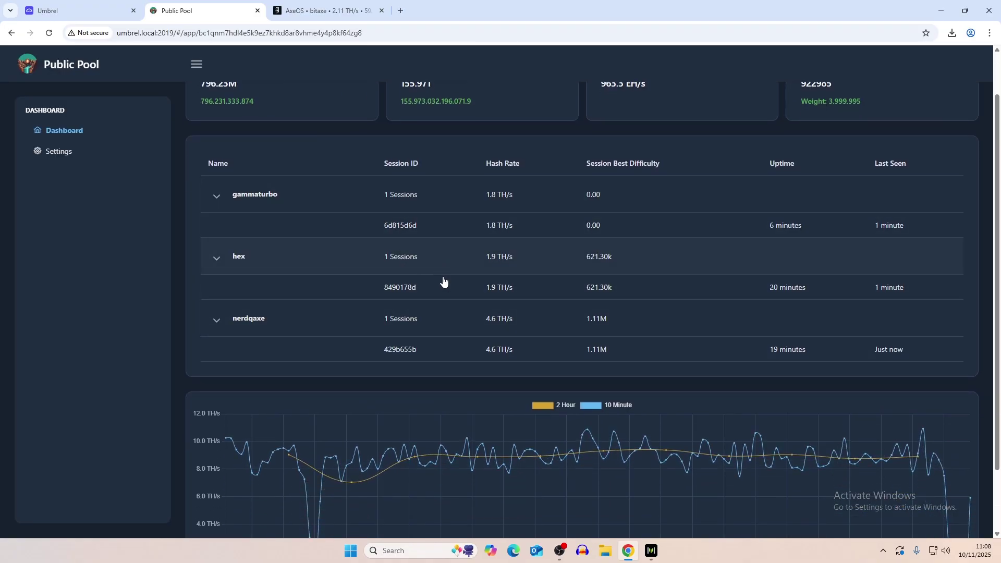
scroll(448, 292, "up", 1)
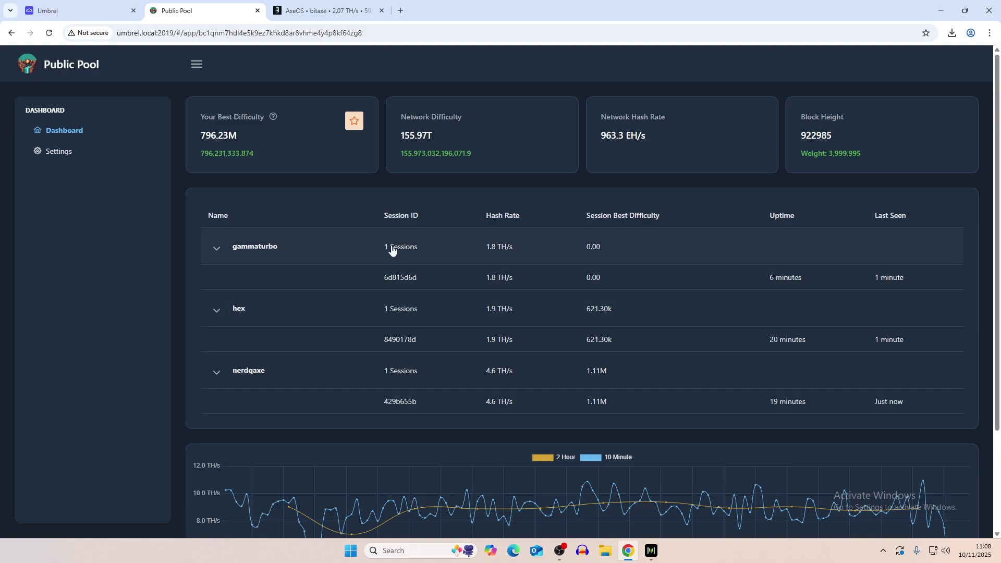
scroll(358, 297, "down", 2)
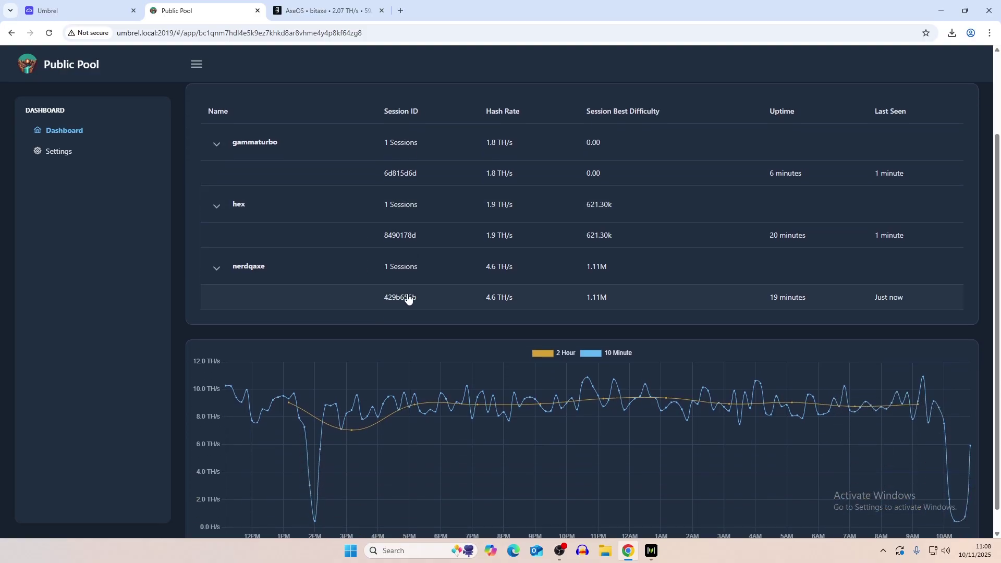
scroll(405, 300, "down", 1)
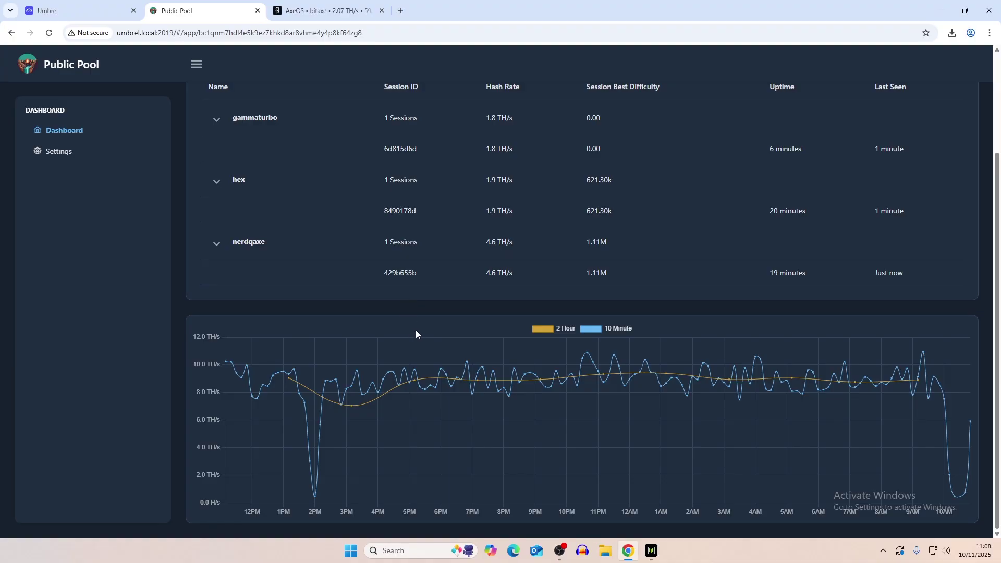
scroll(418, 337, "up", 2)
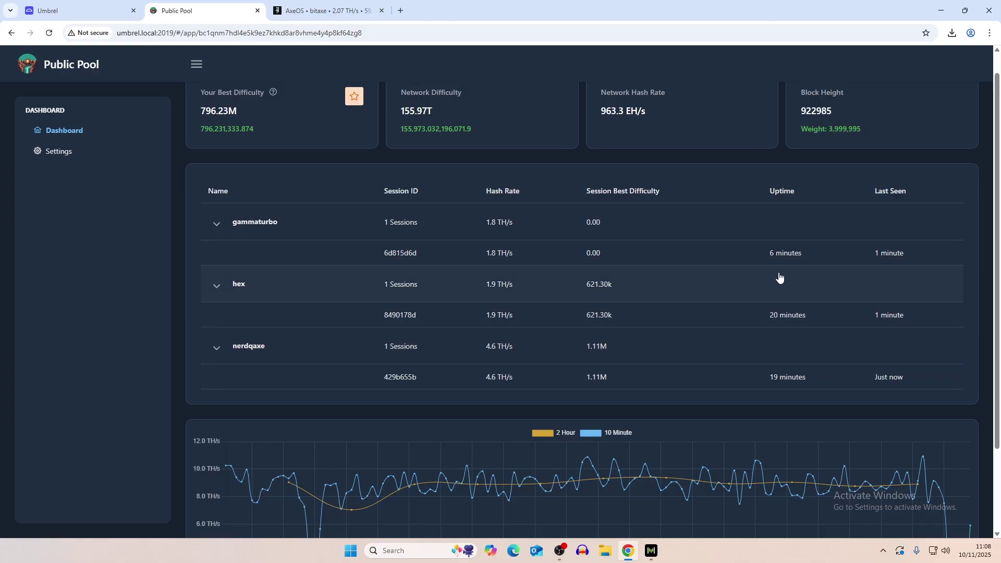
Switch to AxeOS and view the Swarm list of miners.
left_click(323, 11)
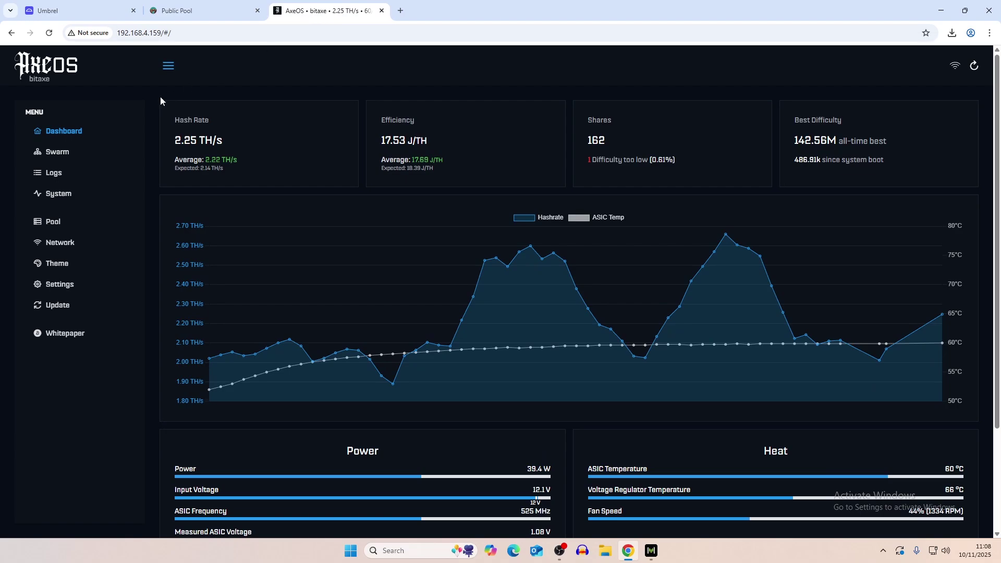
left_click(67, 157)
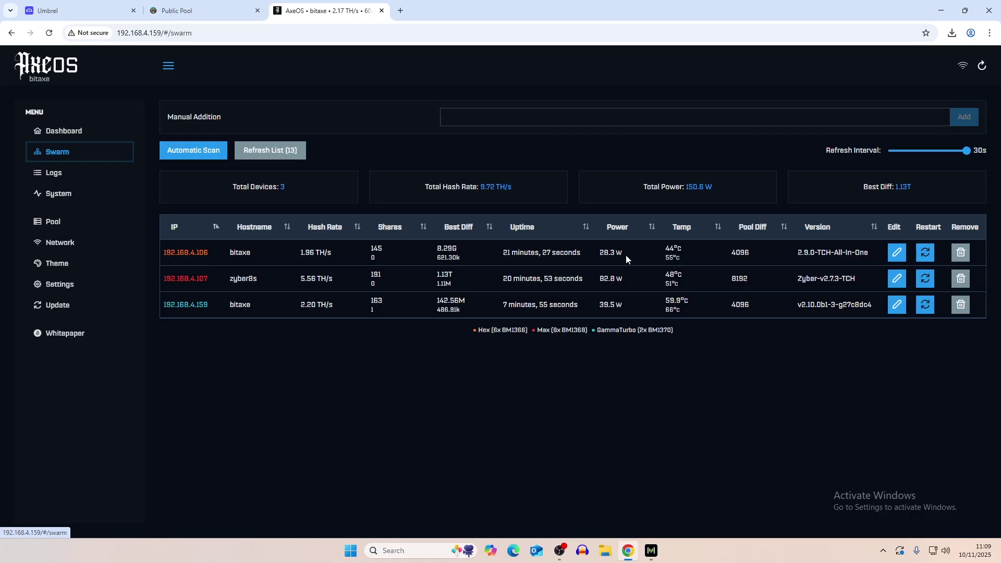
In the Umbrel App Store's Bitcoin category, open the Bitaxe Sentry page and expand its full description.
key("ctrl+1")
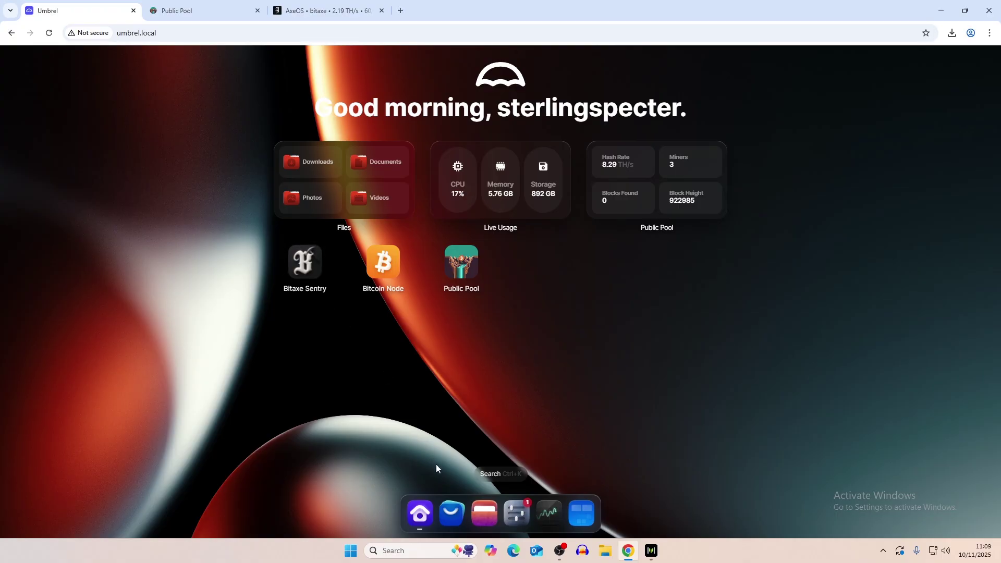
left_click(451, 514)
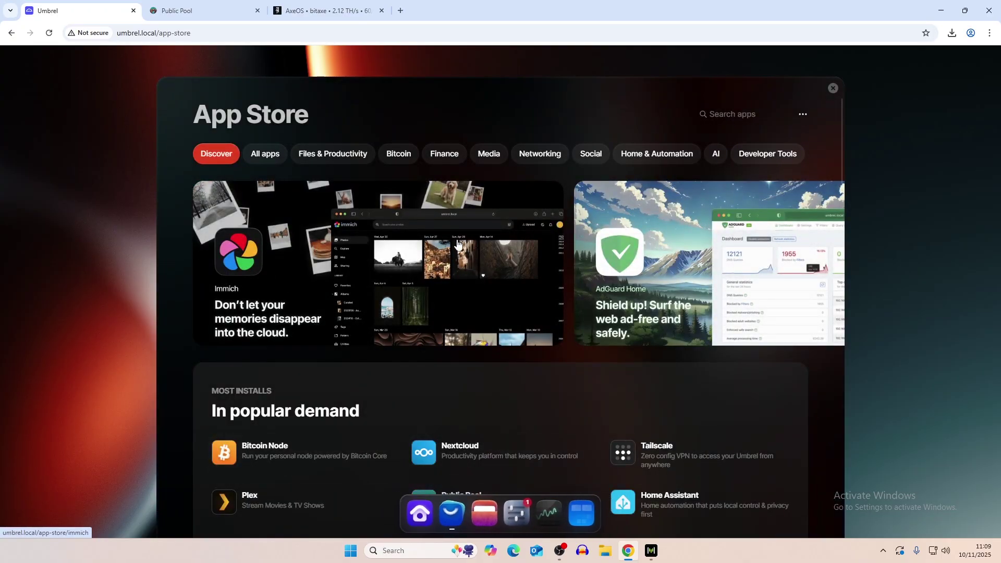
left_click(403, 156)
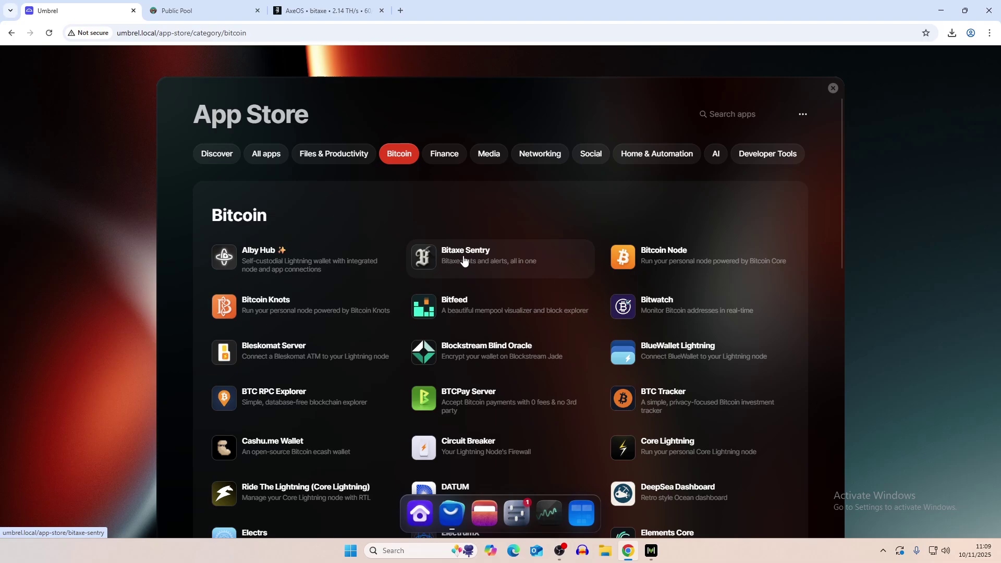
left_click(475, 260)
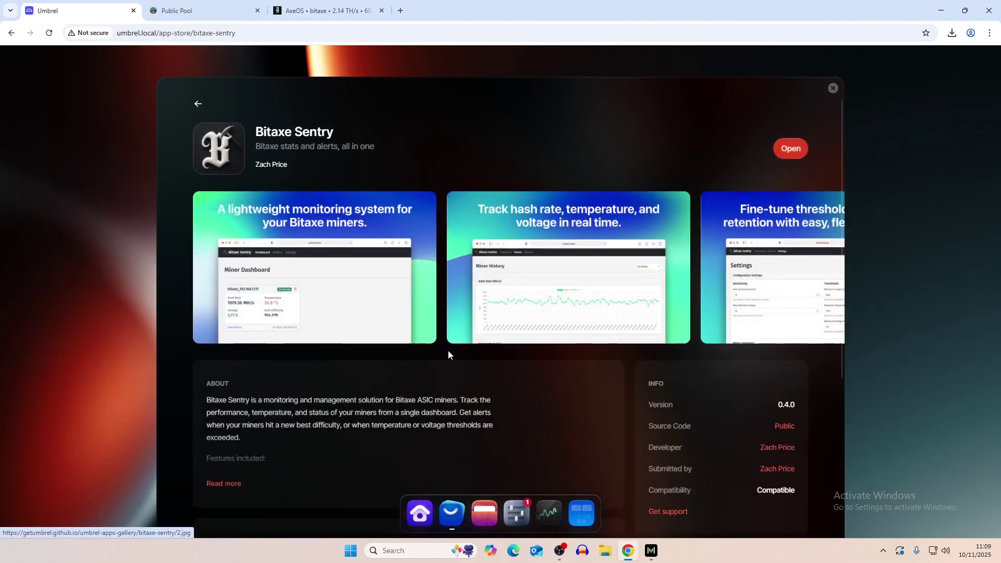
scroll(448, 349, "down", 2)
left_click(222, 330)
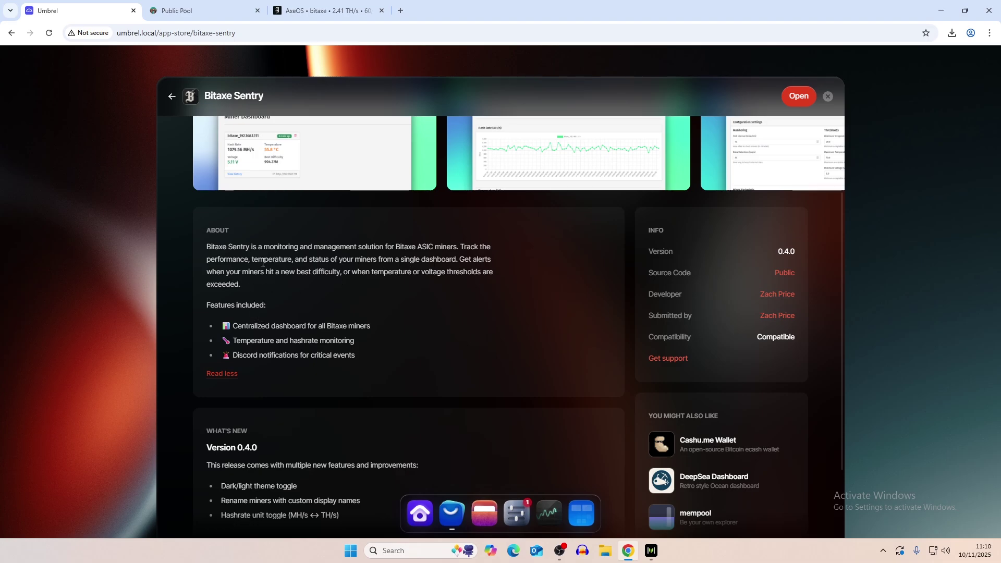
View the miner in AxeOS, launch Bitaxe Sentry from Umbrel, and compare its miner dashboard with the AxeOS dashboard.
left_click(323, 10)
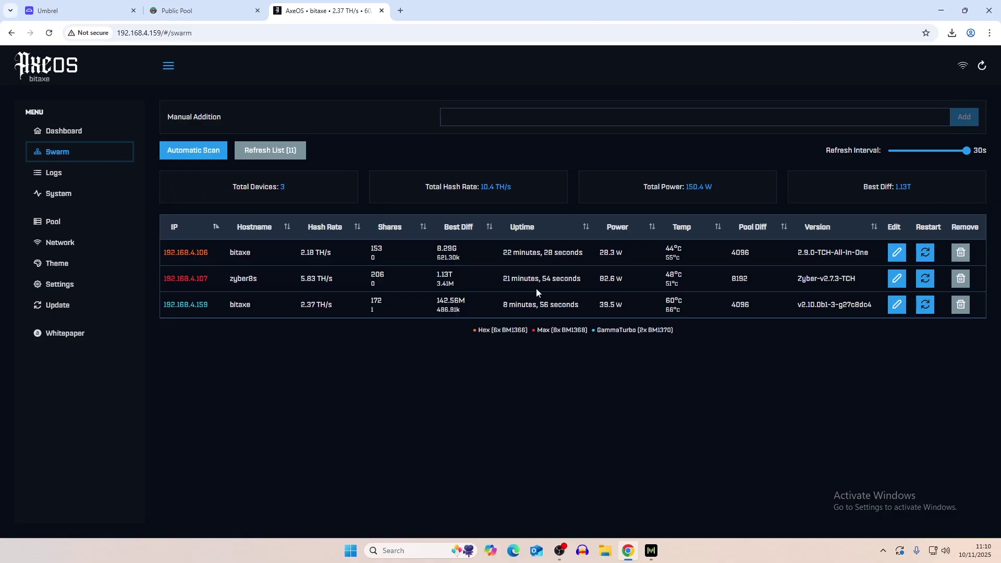
left_click(27, 133)
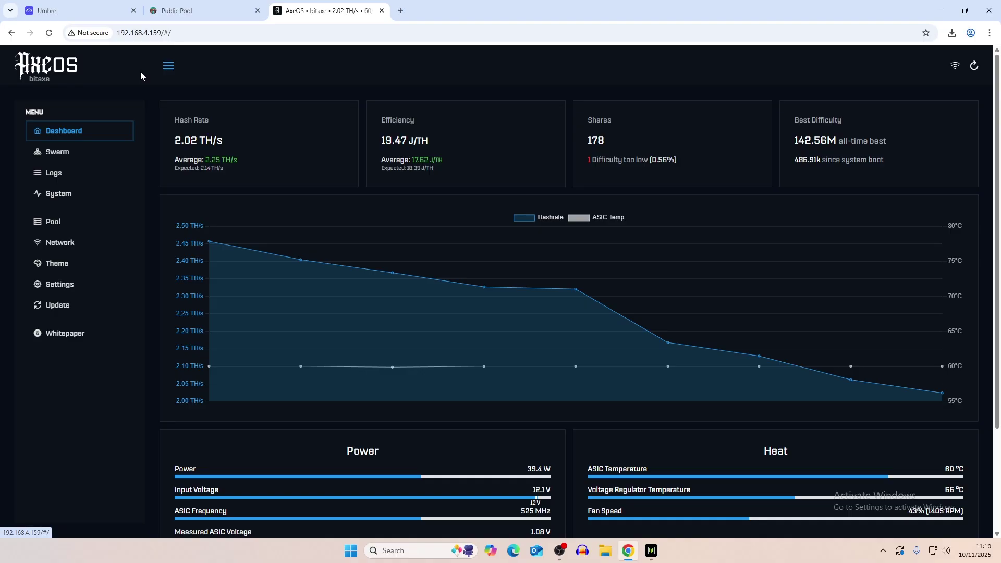
left_click(86, 4)
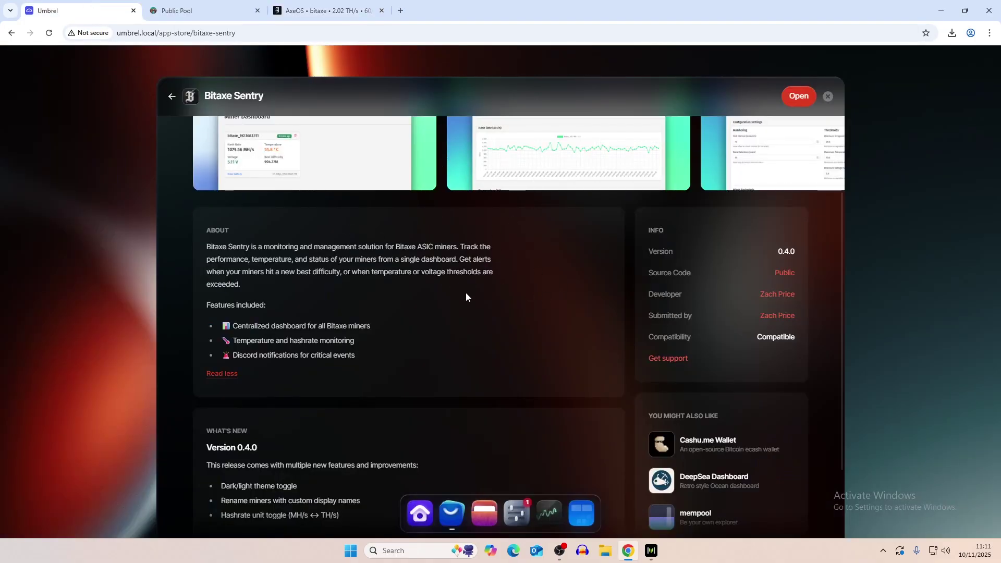
left_click(793, 98)
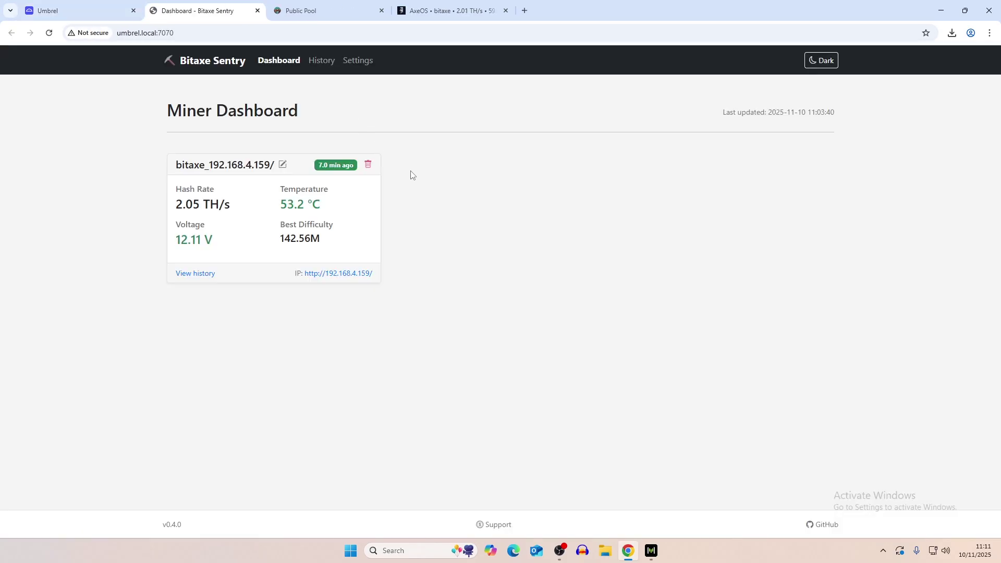
left_click(438, 5)
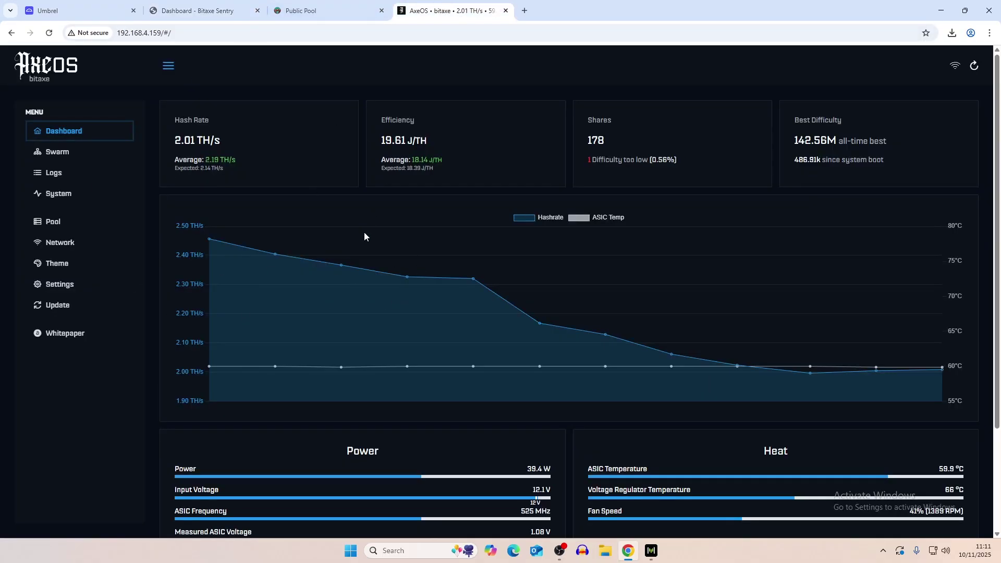
left_click(198, 10)
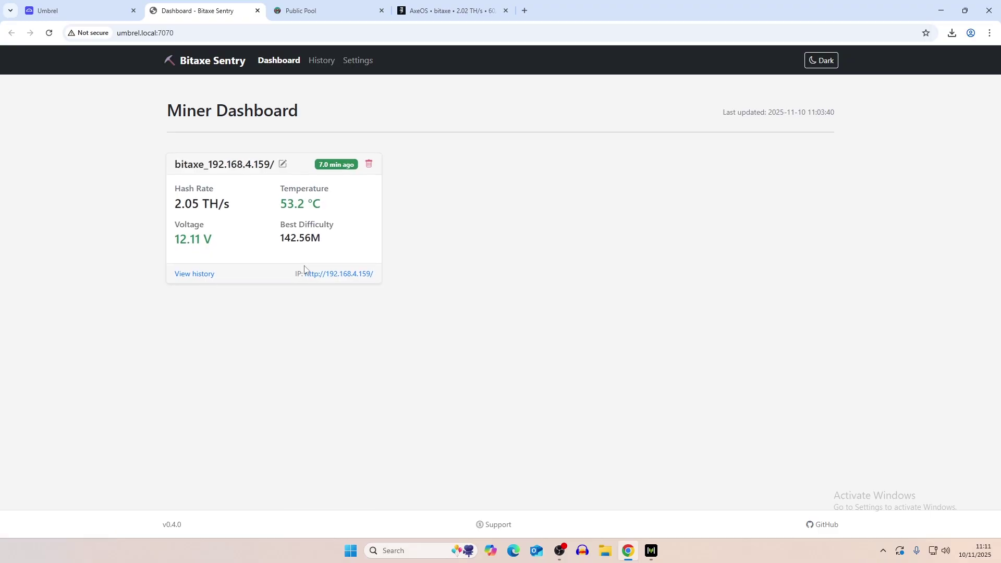
Open the miner's history in Bitaxe Sentry and examine the hash rate, temperature and voltage charts.
left_click(201, 275)
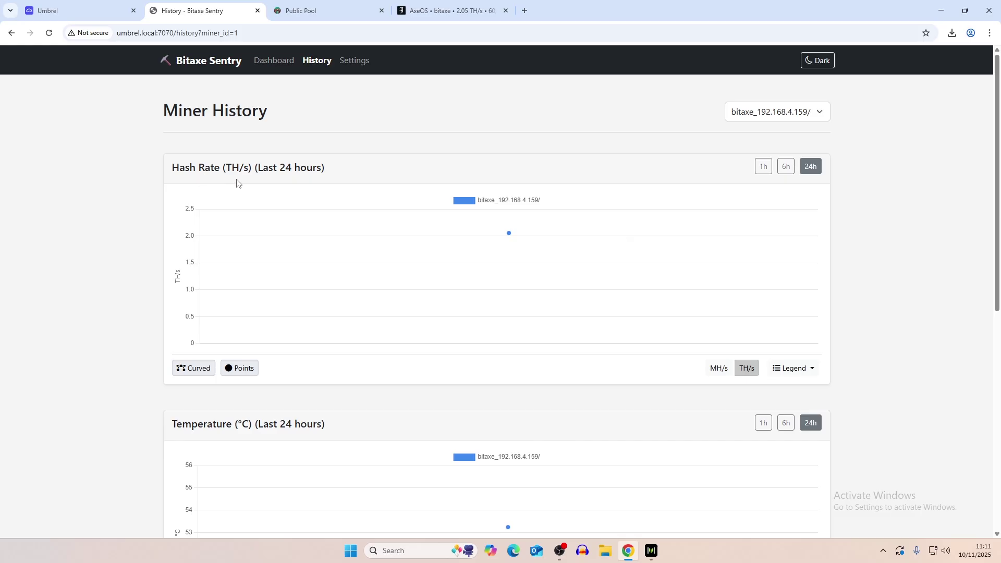
scroll(336, 276, "down", 3)
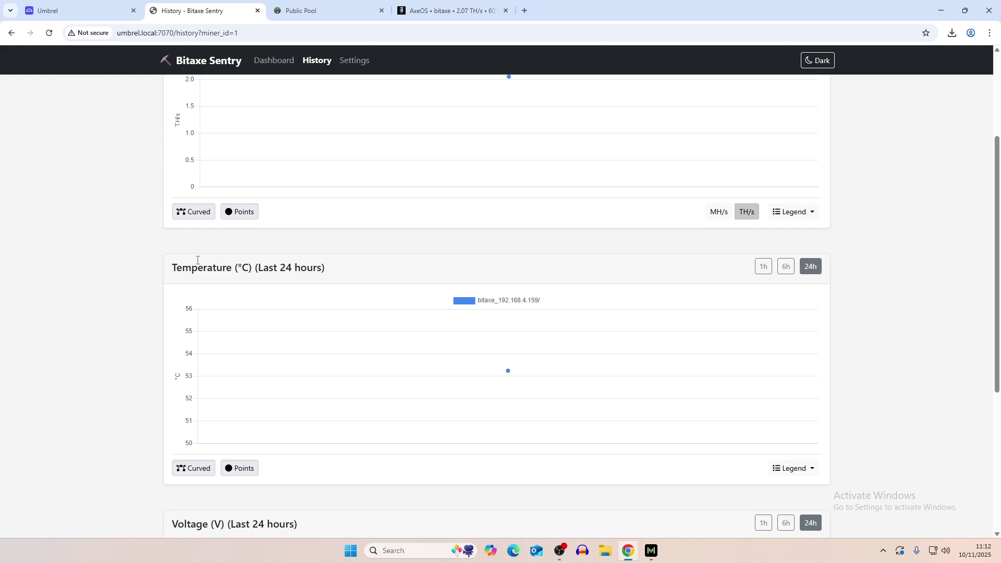
scroll(197, 260, "down", 3)
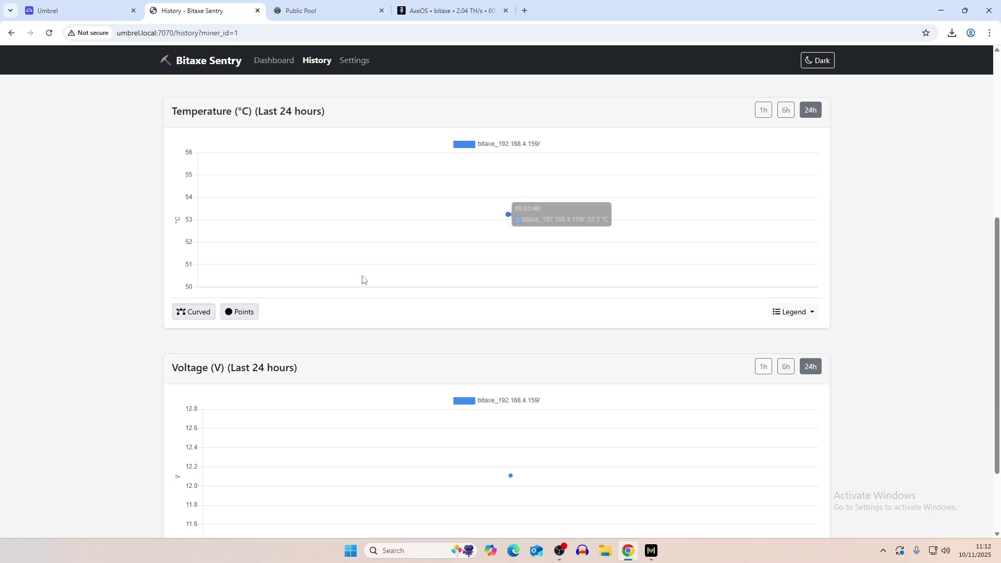
scroll(146, 375, "down", 2)
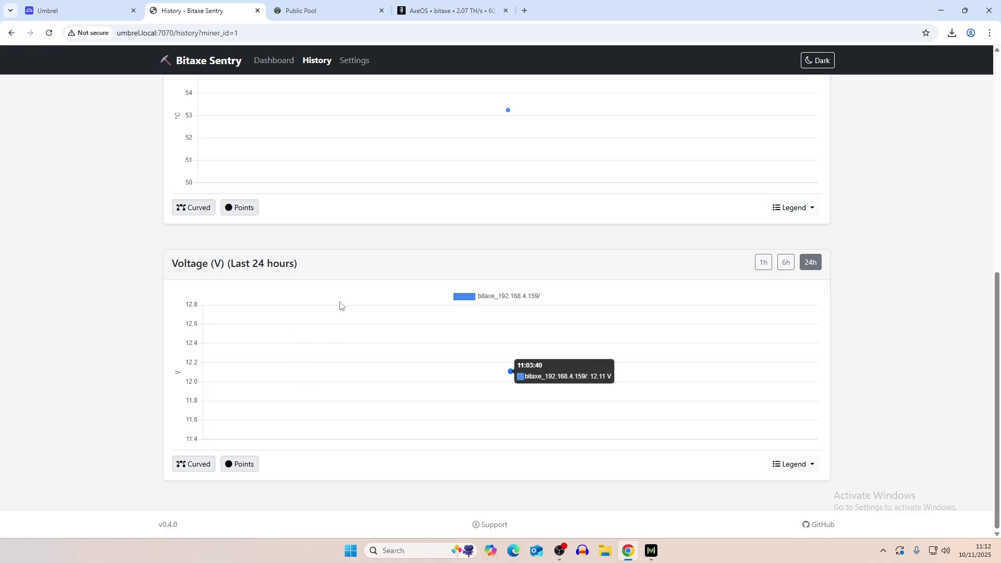
scroll(799, 348, "up", 8)
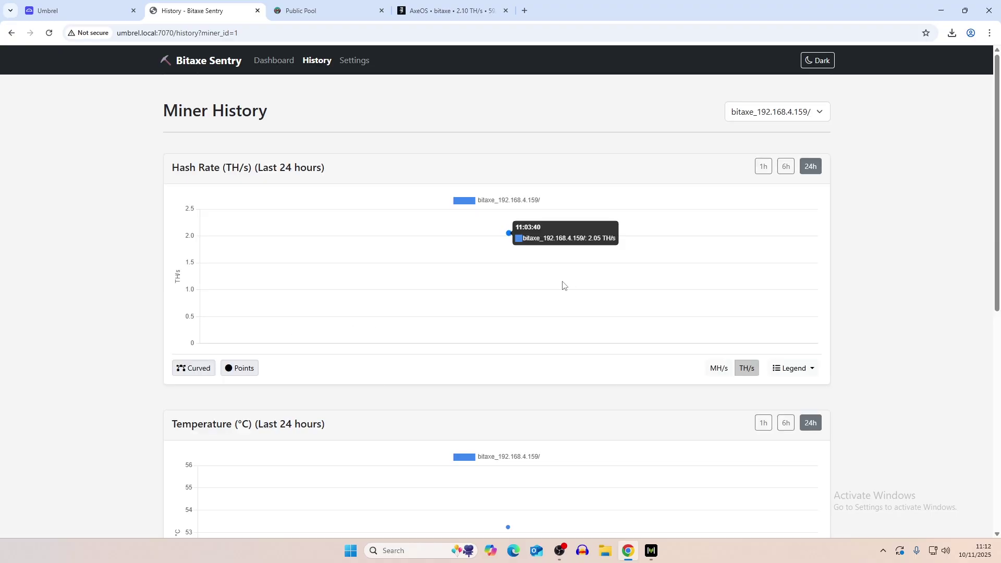
scroll(430, 308, "down", 2)
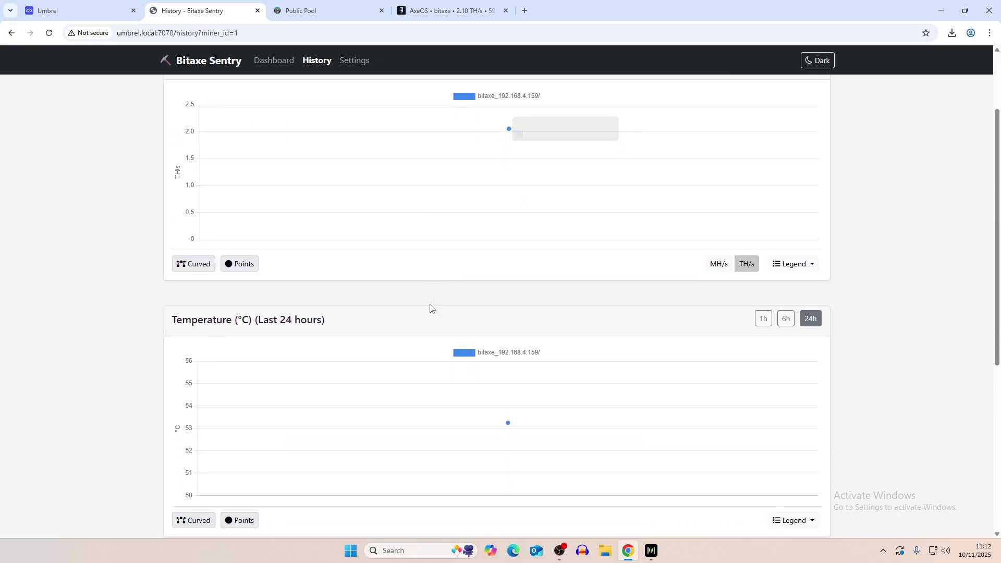
scroll(430, 307, "up", 1)
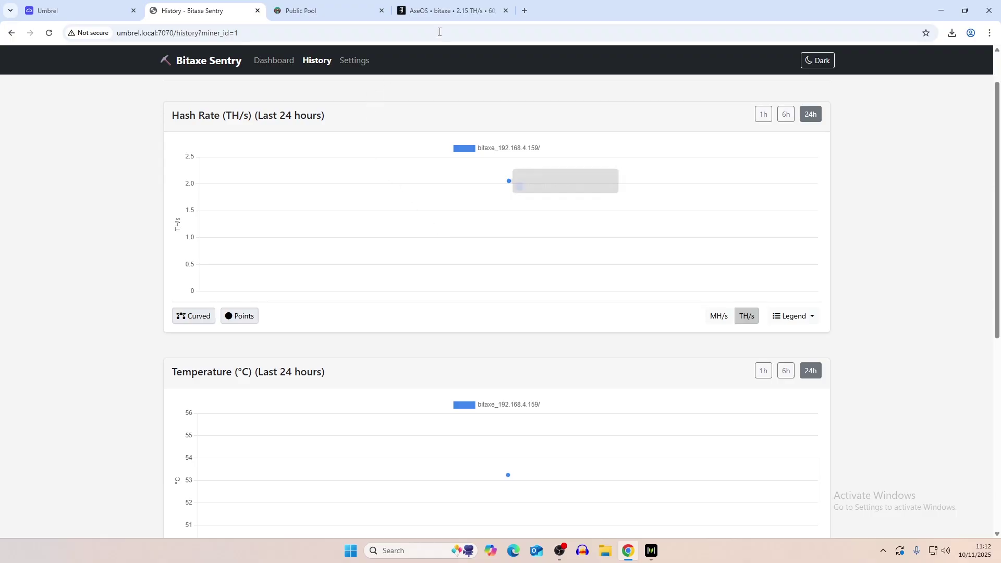
left_click(447, 12)
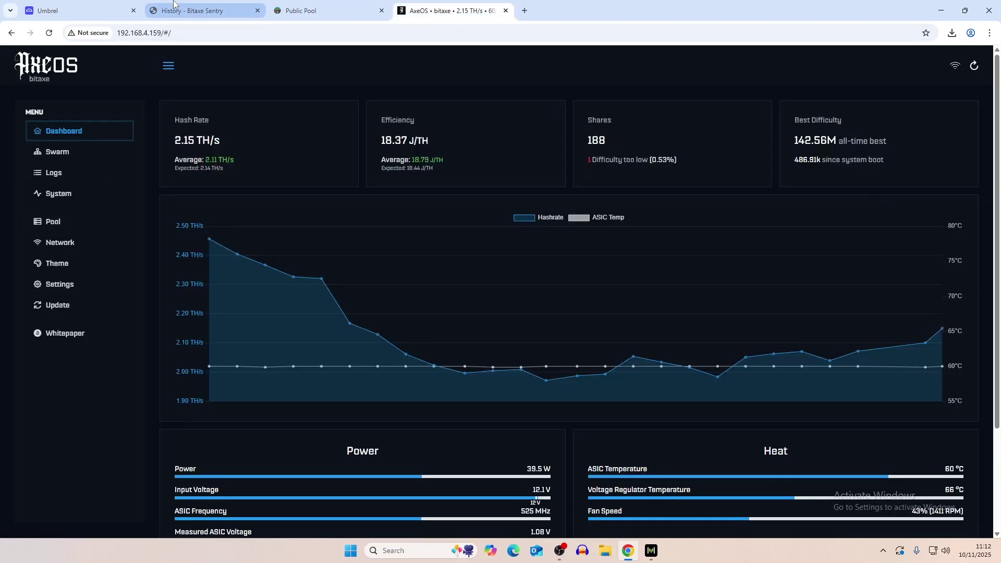
left_click(175, 9)
scroll(320, 390, "down", 3)
scroll(320, 390, "down", 2)
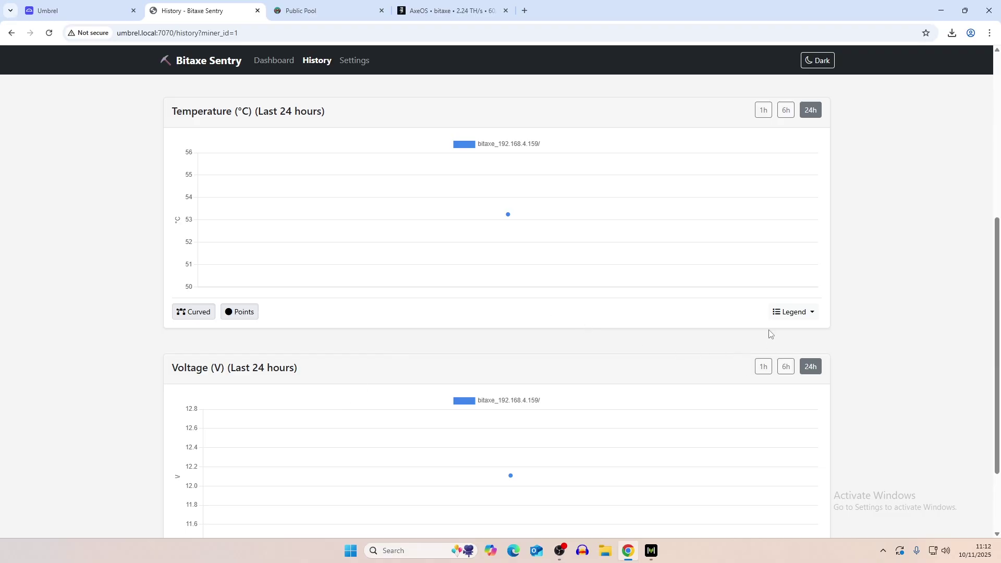
In the Bitaxe Sentry settings, set the poll interval to 1 minute and review the remaining configuration options.
left_click(354, 60)
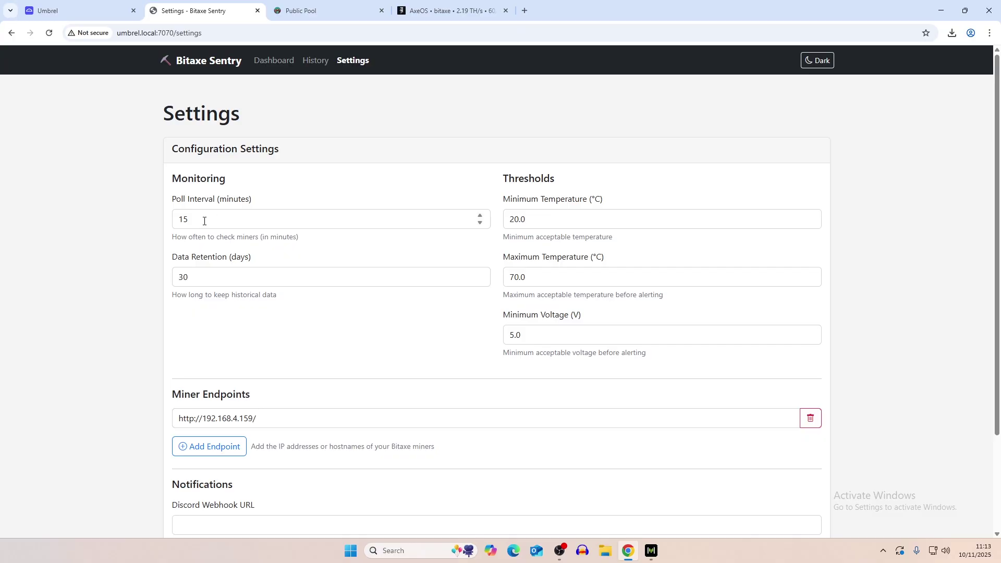
left_click_drag(204, 222, 179, 219)
type("1")
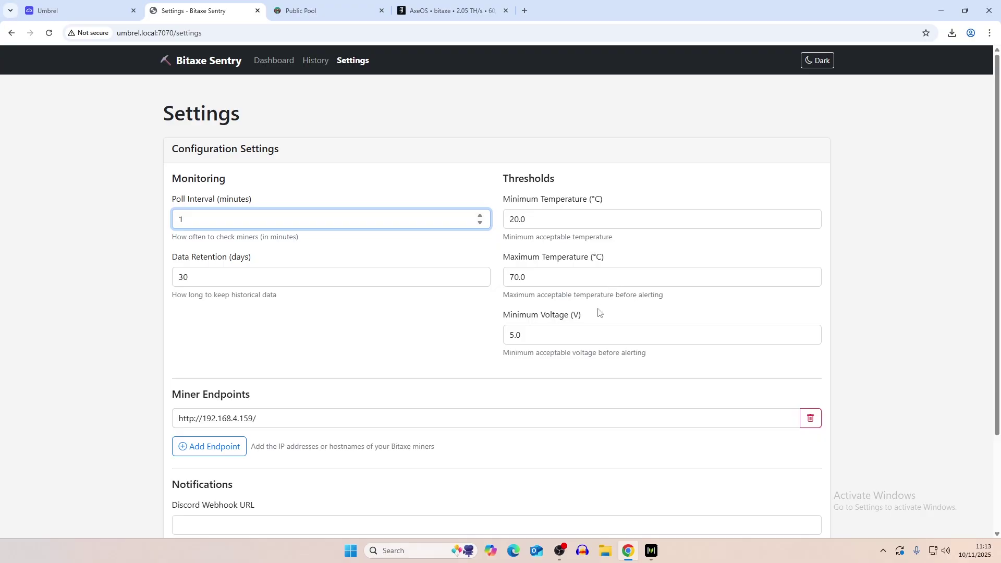
scroll(552, 273, "down", 1)
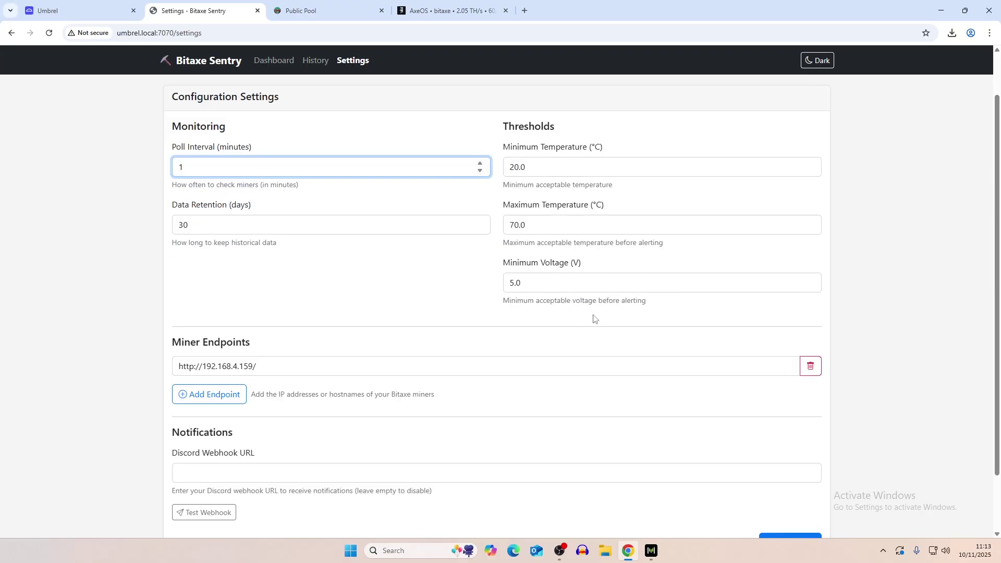
scroll(594, 317, "down", 2)
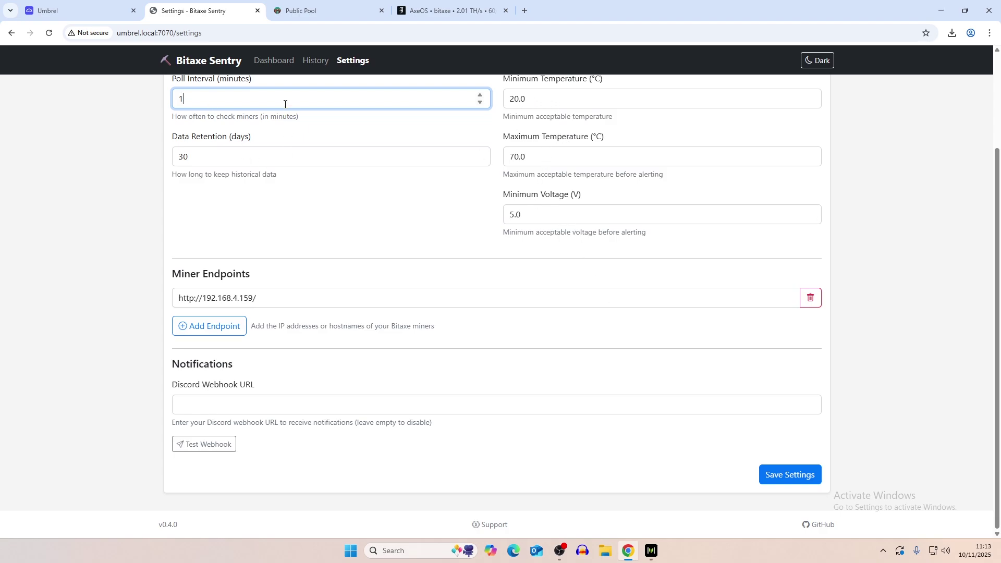
left_click(330, 252)
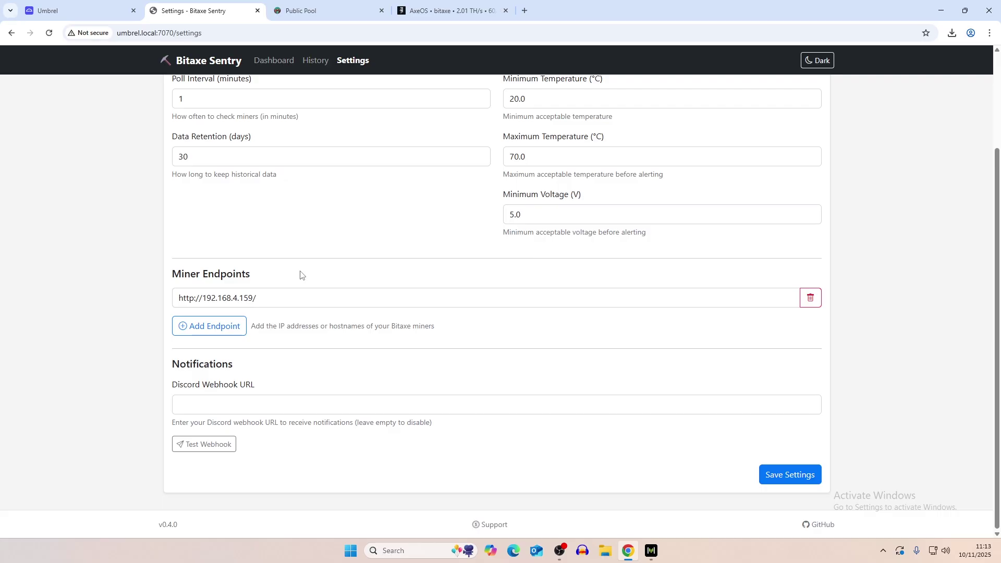
Add a blank miner endpoint, and open the miners at 192.168.4.107 and 192.168.4.106 in separate tabs from the AxeOS swarm list.
left_click(217, 330)
key("ctrl+4")
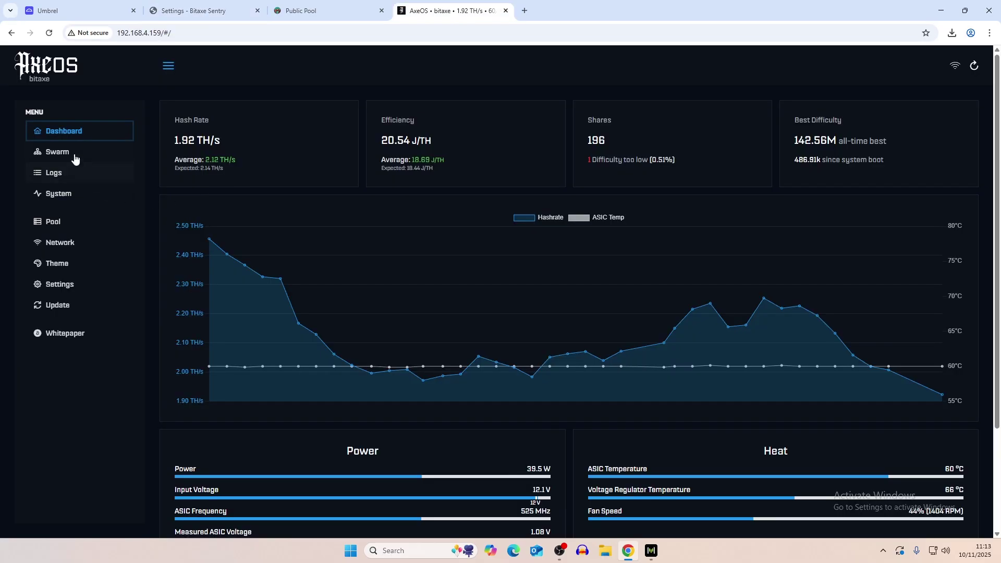
left_click(73, 154)
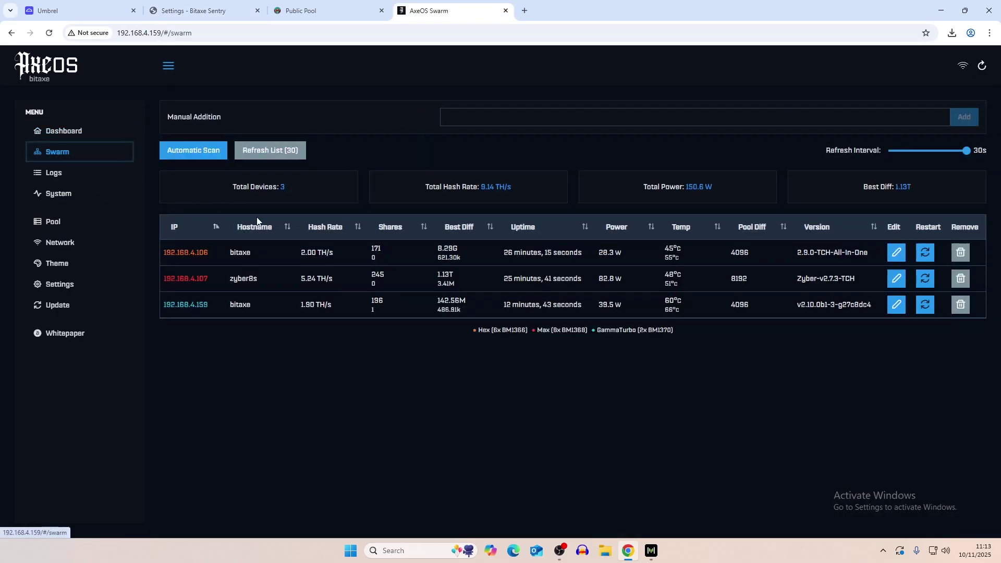
middle_click(196, 284)
middle_click(194, 254)
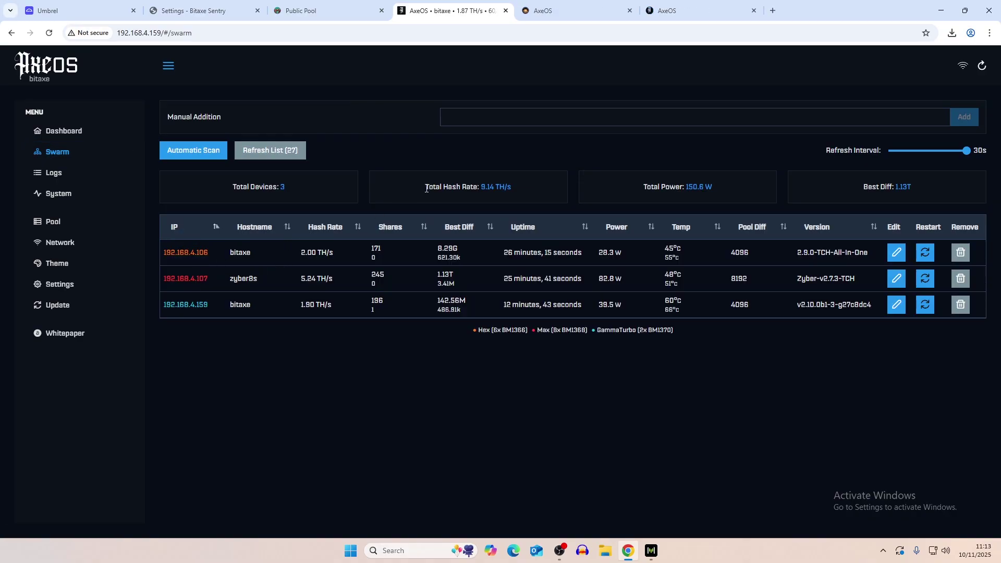
key("ctrl+Tab")
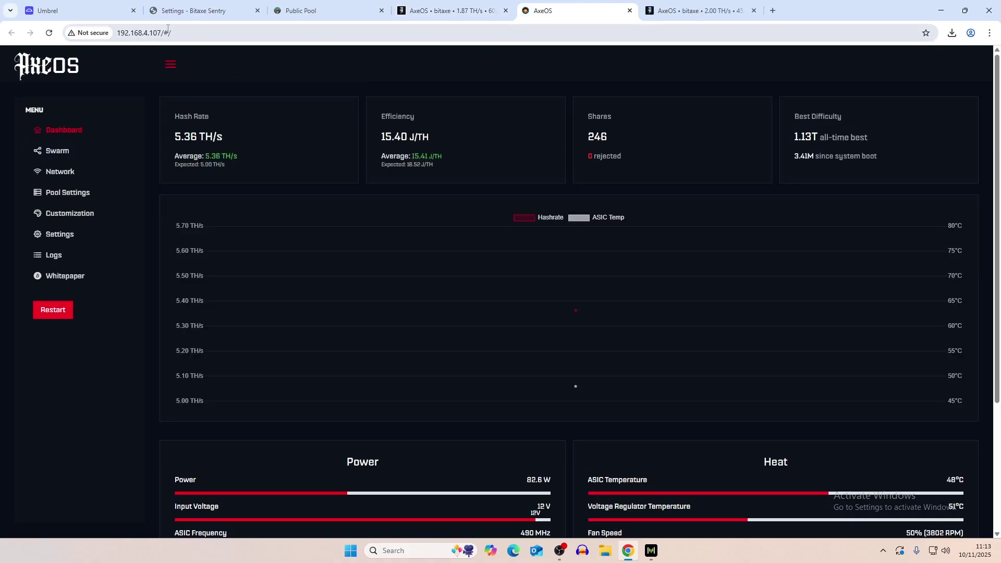
left_click(168, 29)
left_click(132, 33)
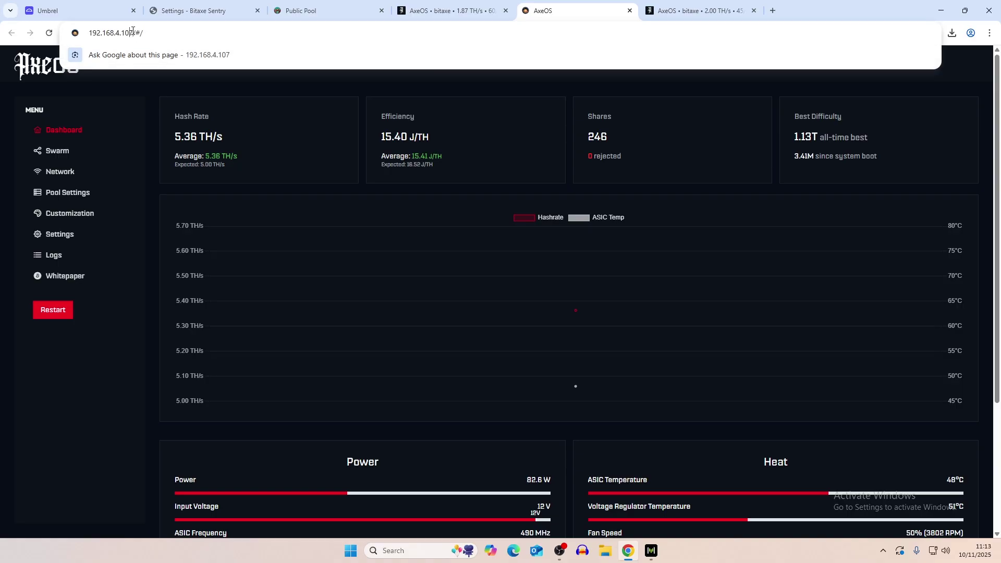
left_click_drag(132, 32, 87, 32)
key("ctrl+c")
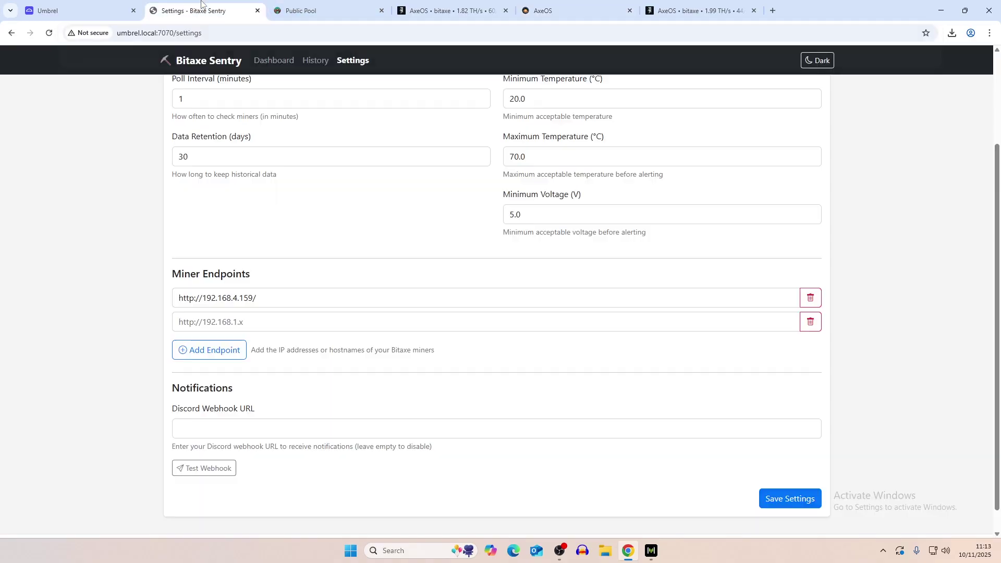
left_click(203, 10)
left_click(242, 321)
key("ctrl+v")
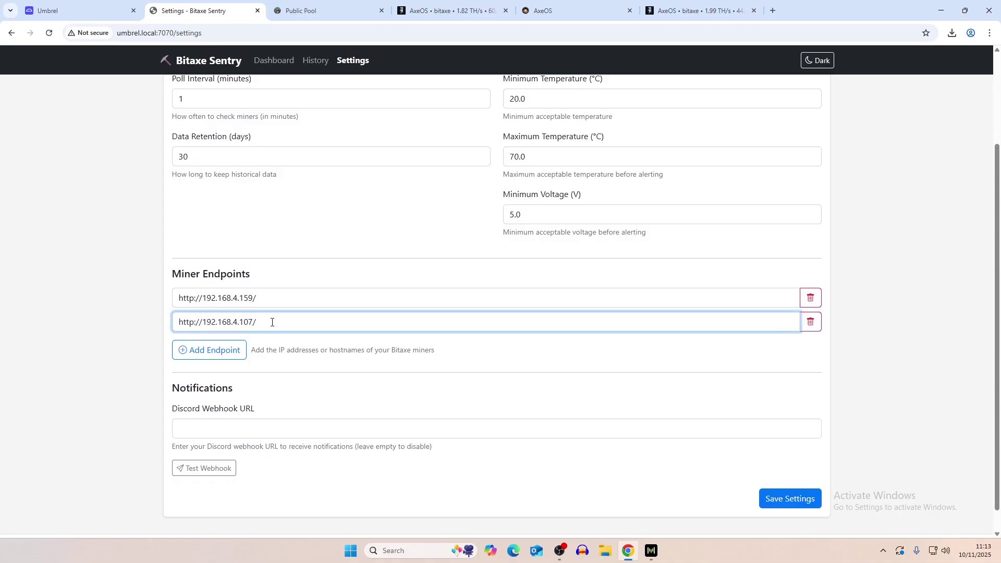
left_click(232, 354)
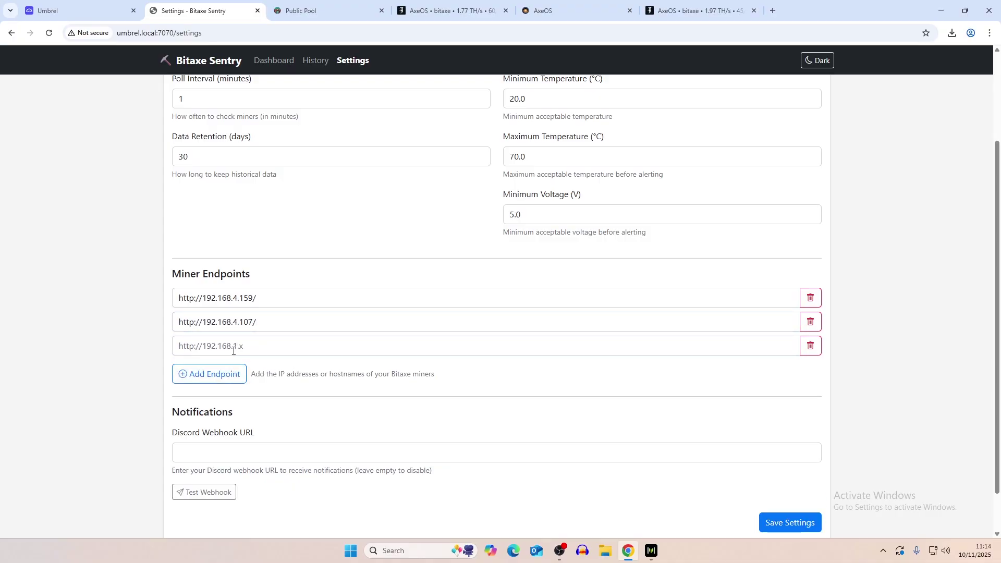
left_click(696, 10)
left_click(143, 32)
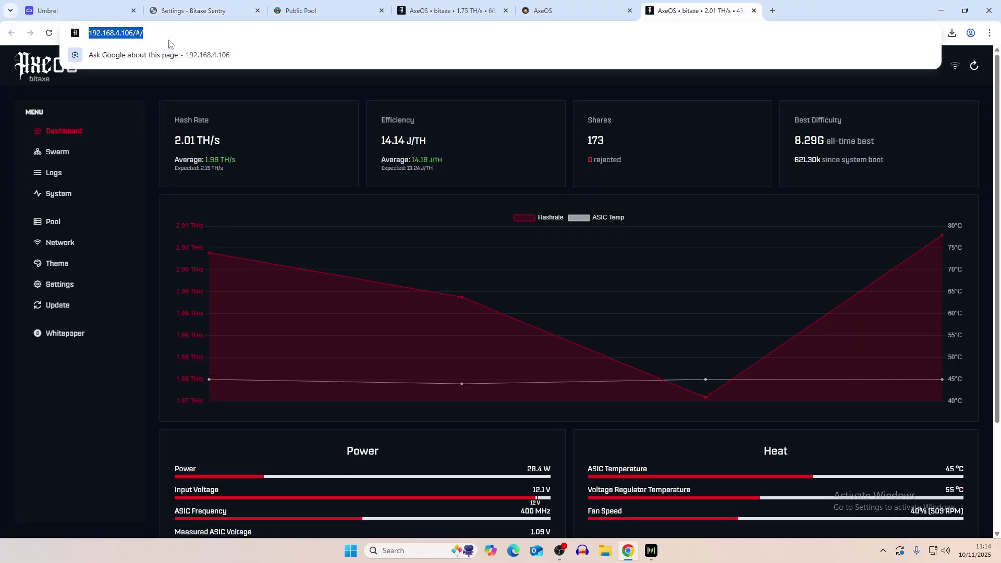
left_click_drag(134, 32, 89, 35)
key("ctrl+c")
left_click(199, 4)
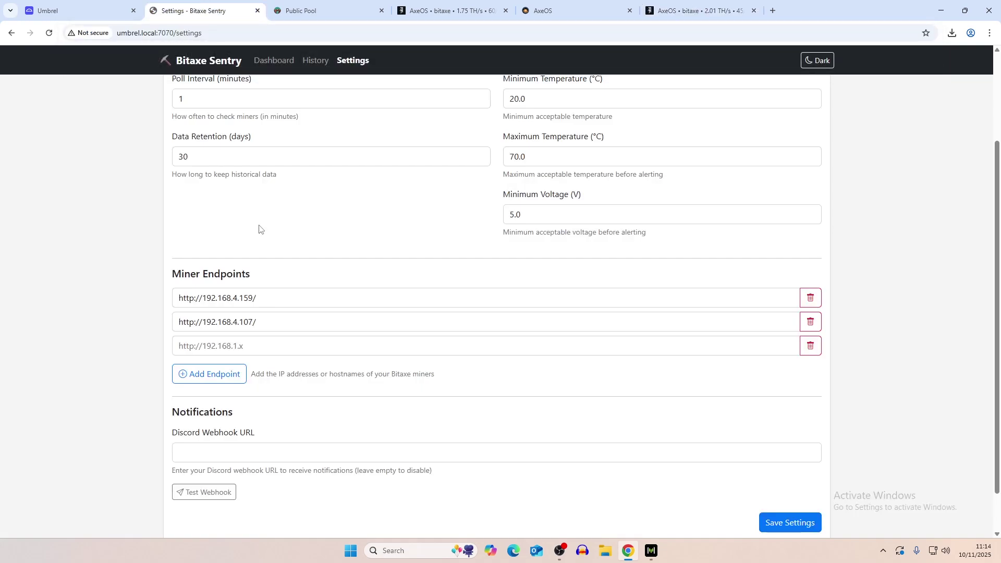
left_click(252, 350)
key("ctrl+v")
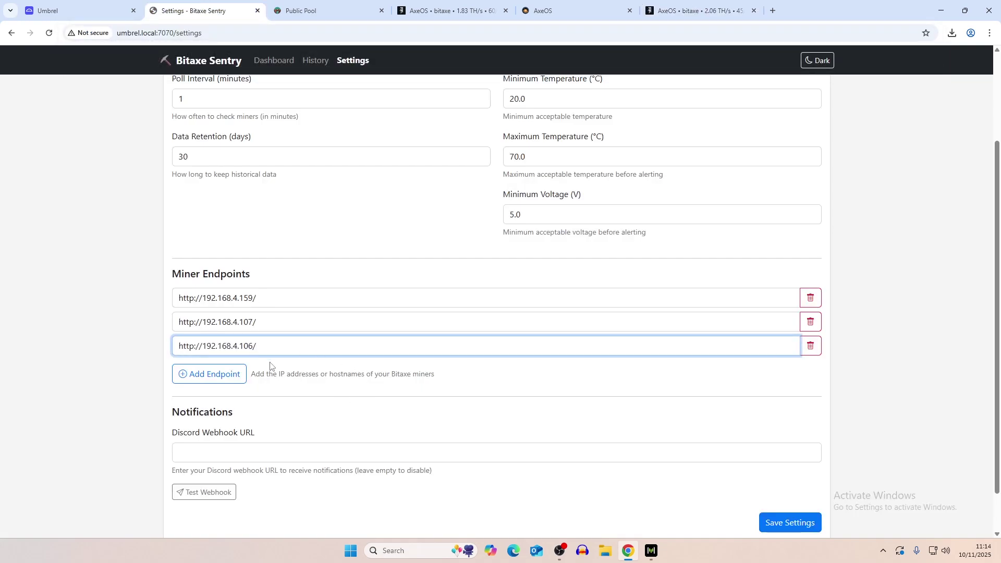
left_click(780, 524)
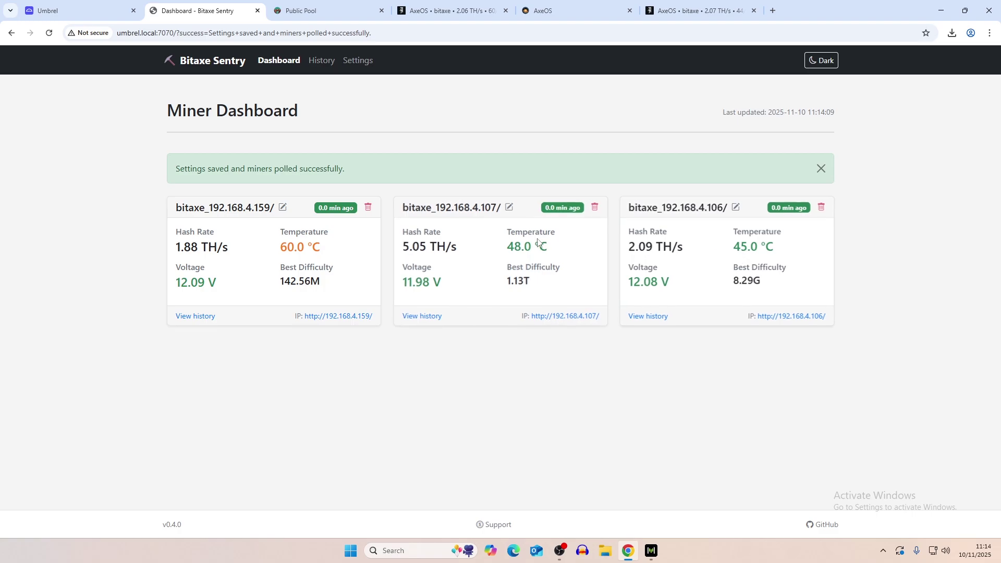
Examine the history charts of the 192.168.4.159 miner, and switch the miner filter to All Miners and to bitaxe_192.168.4.107/.
left_click(199, 317)
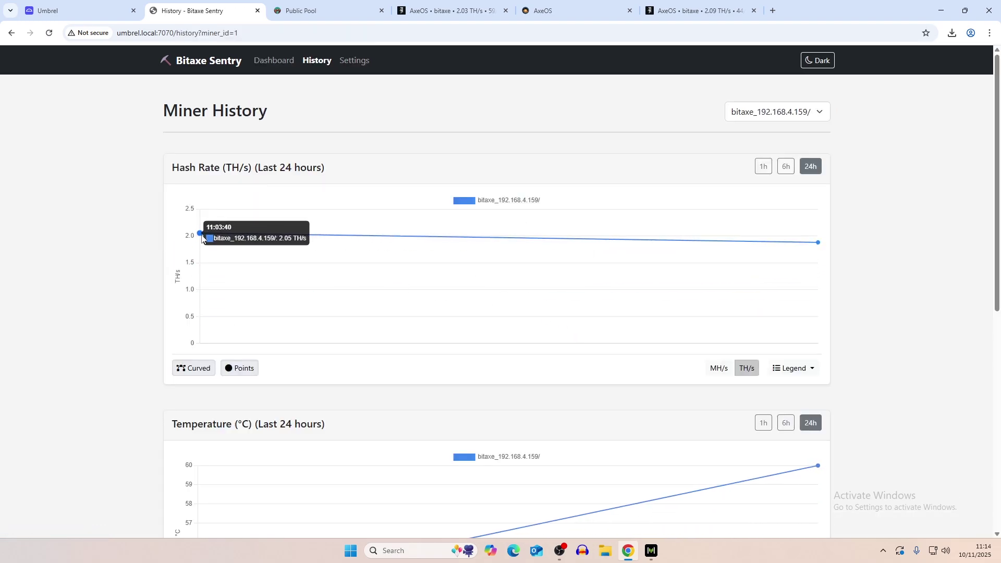
scroll(708, 308, "down", 2)
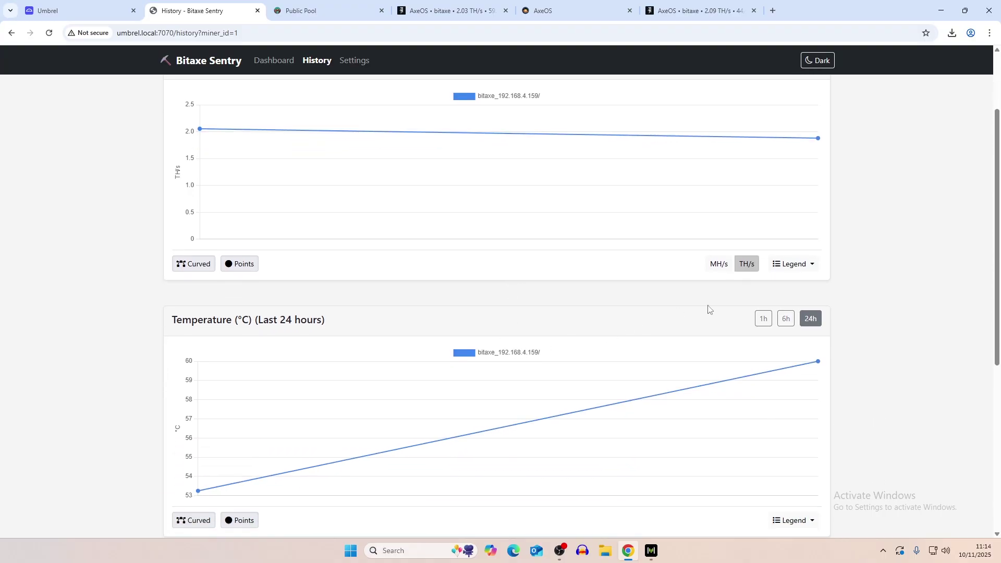
scroll(583, 298, "down", 2)
scroll(480, 358, "up", 4)
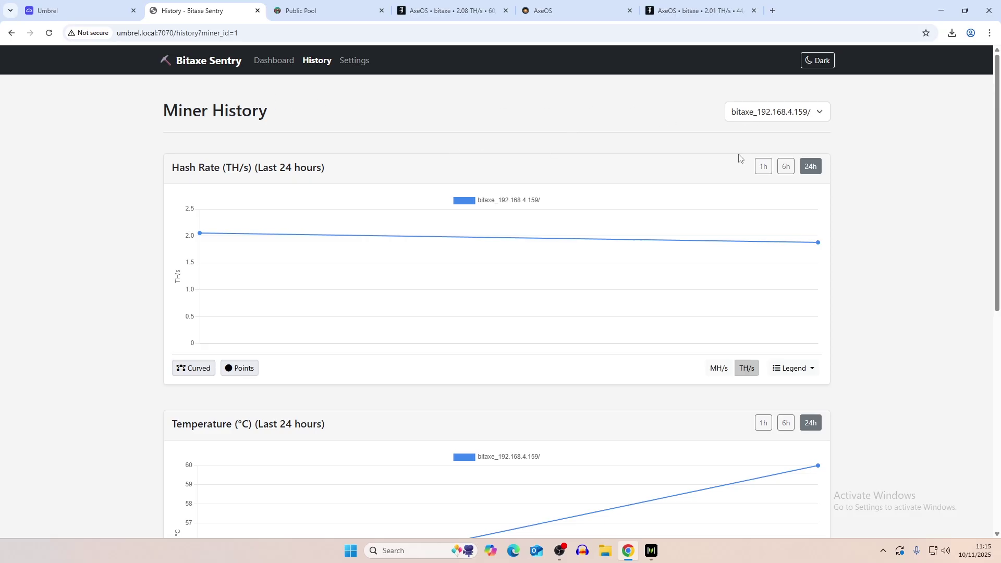
left_click(801, 115)
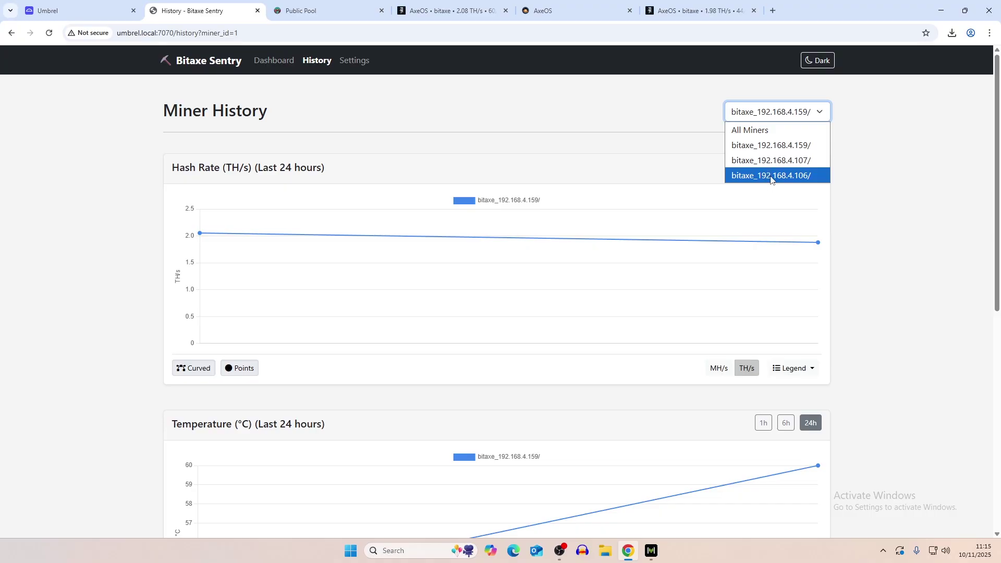
left_click(779, 130)
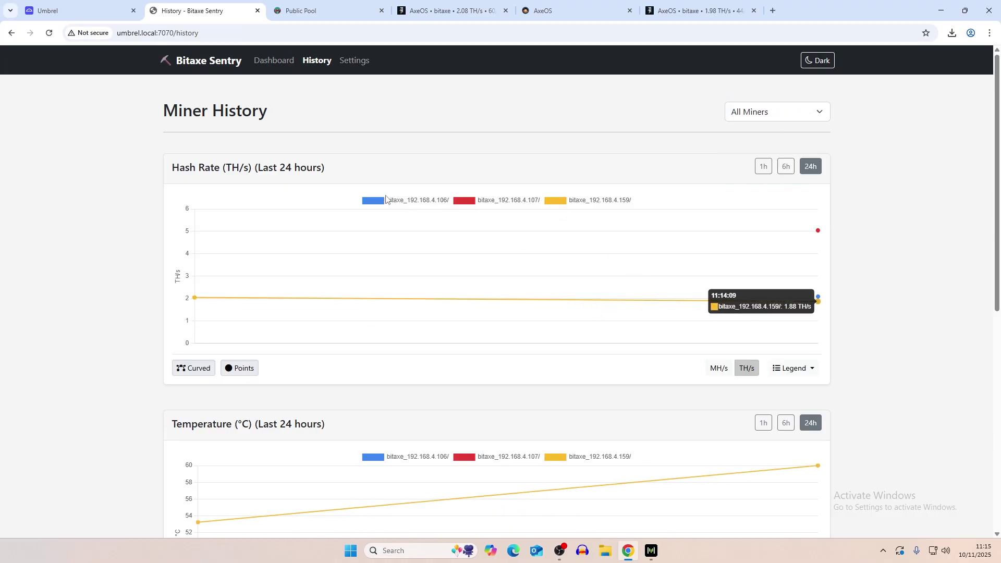
left_click(776, 111)
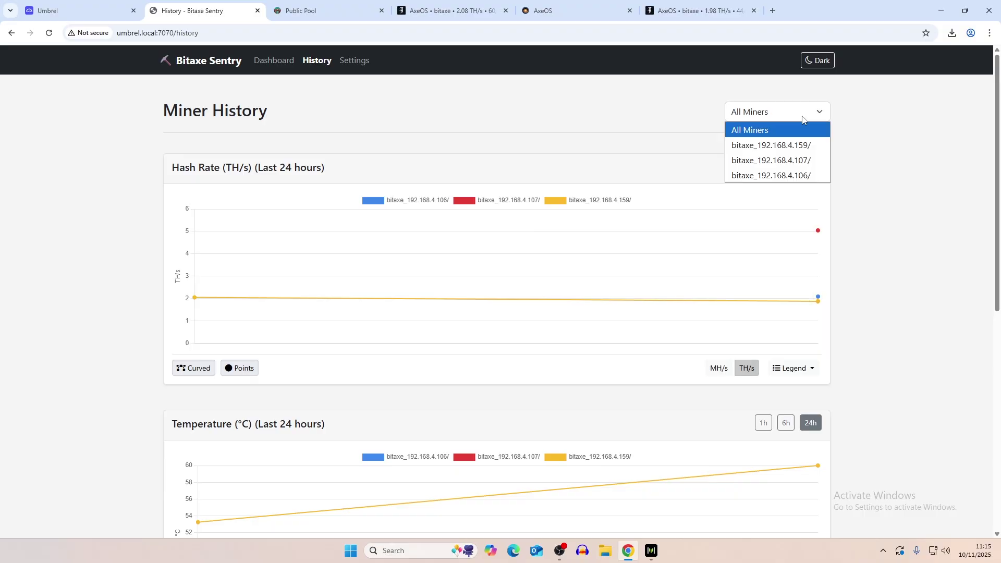
left_click(777, 160)
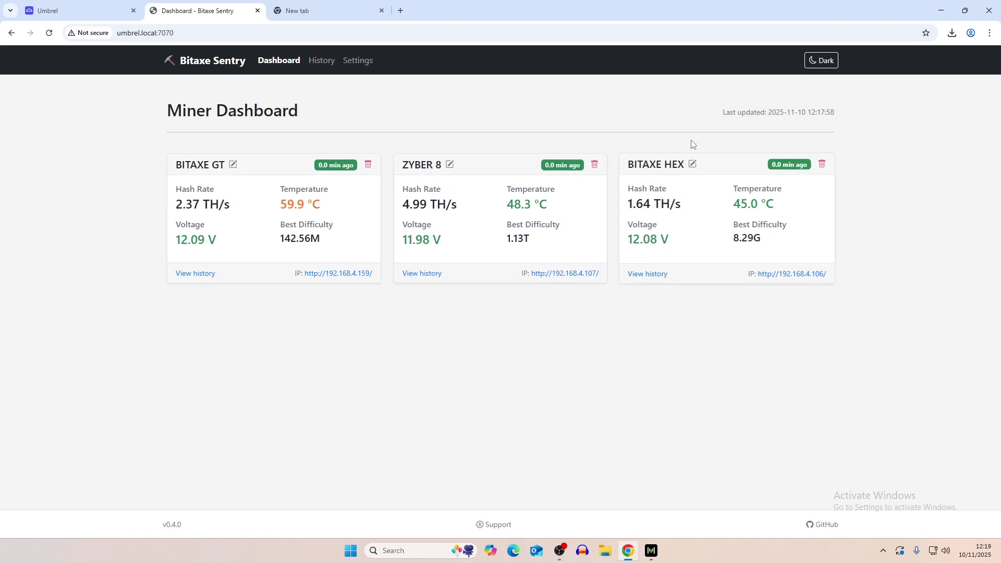
Examine all miners' hash rate history over 1 hour and 6 hours, and their 6-hour temperature and voltage charts.
left_click(319, 62)
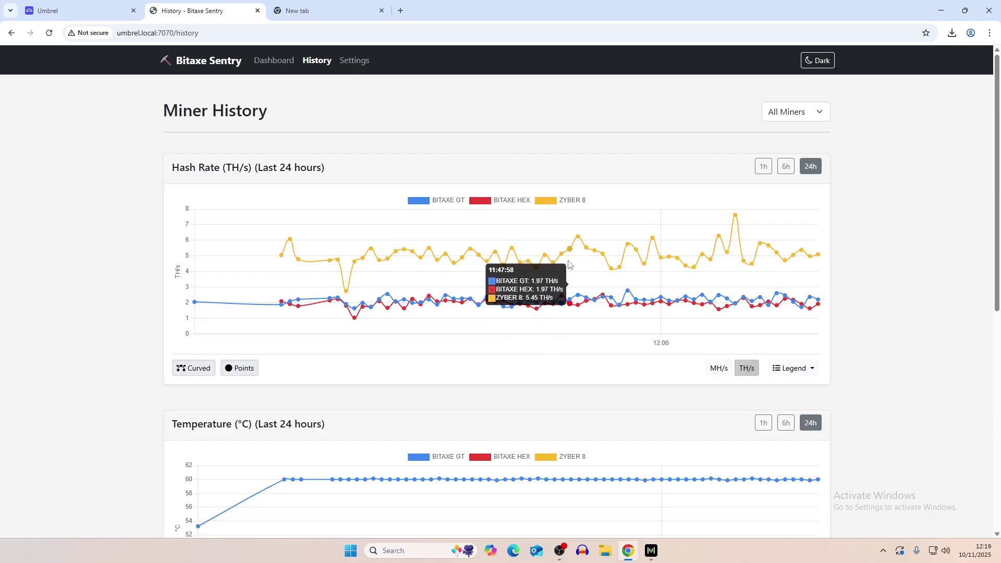
left_click(771, 170)
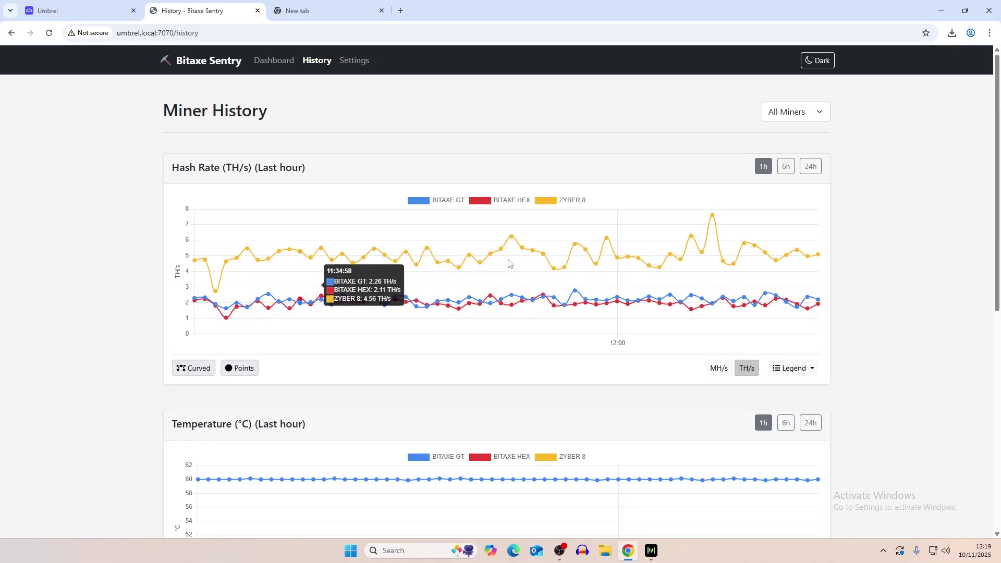
left_click(786, 167)
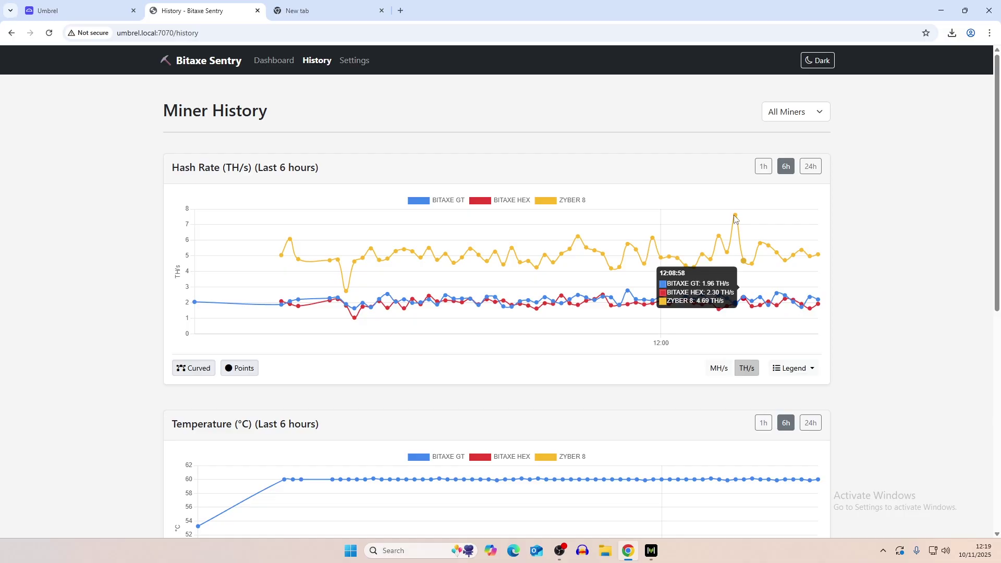
scroll(837, 386, "down", 4)
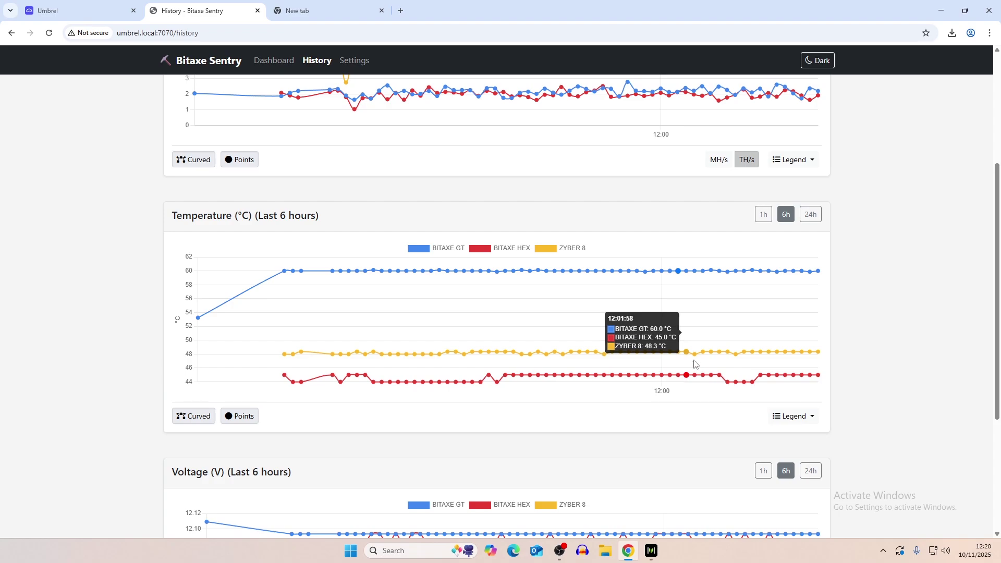
scroll(655, 384, "down", 4)
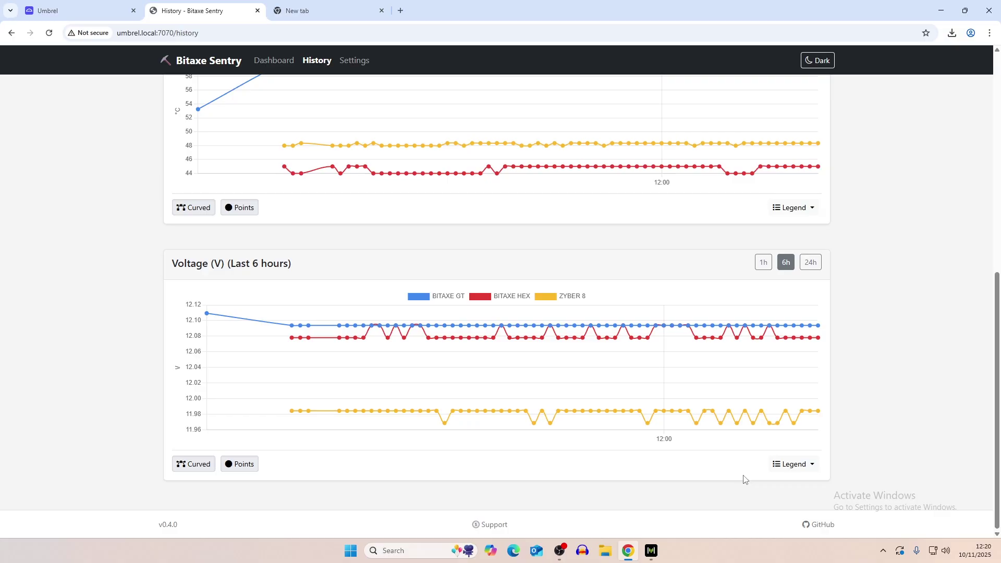
scroll(744, 476, "up", 8)
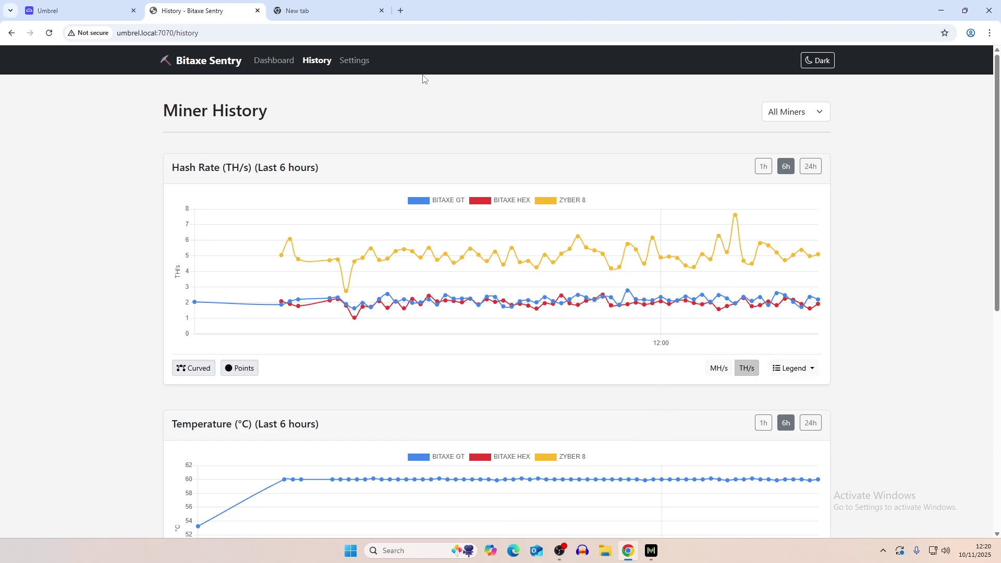
Review the Bitaxe Sentry settings, and open the bitaxe-sentry folder under Apps in Umbrel's Files.
left_click(350, 61)
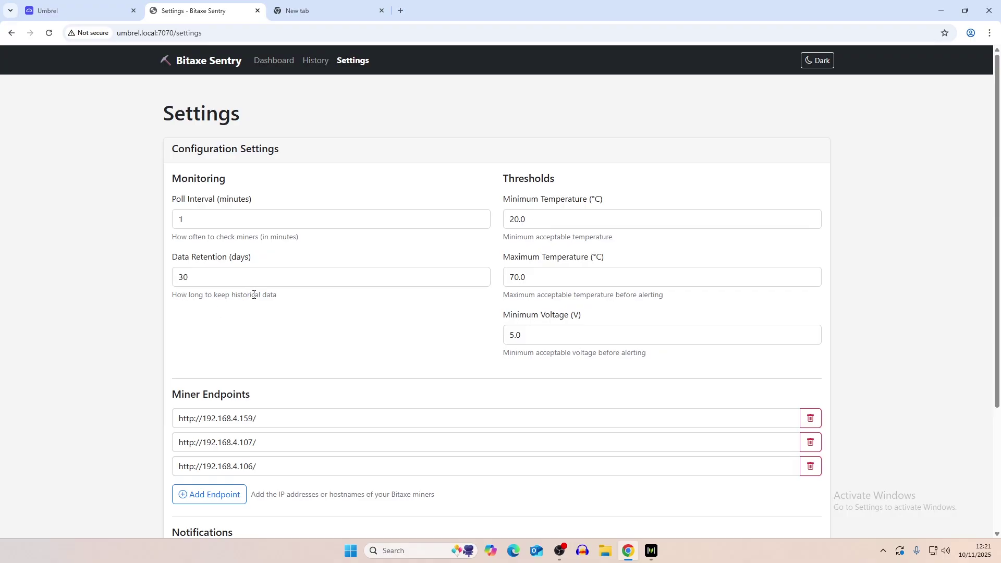
left_click(87, 4)
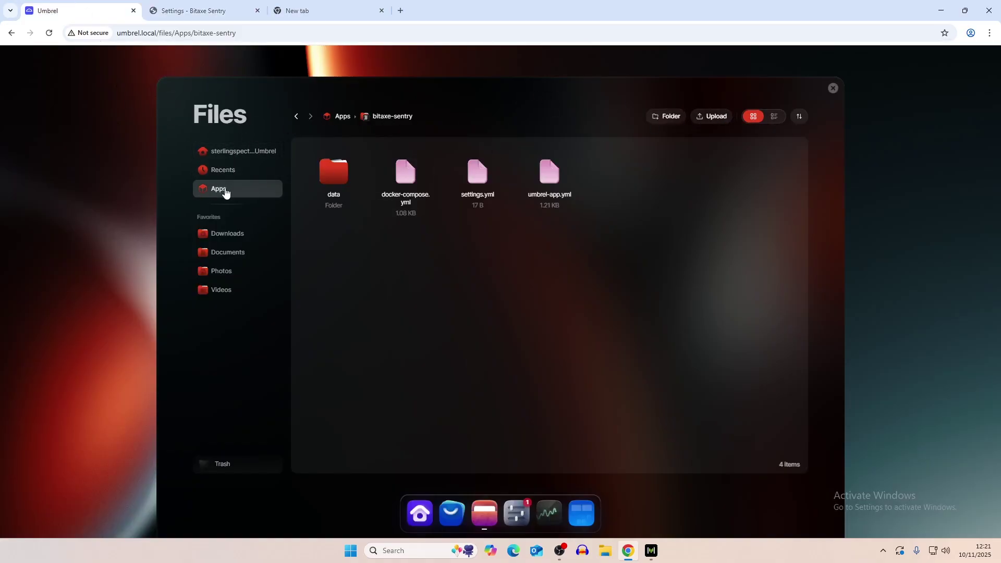
left_click(224, 191)
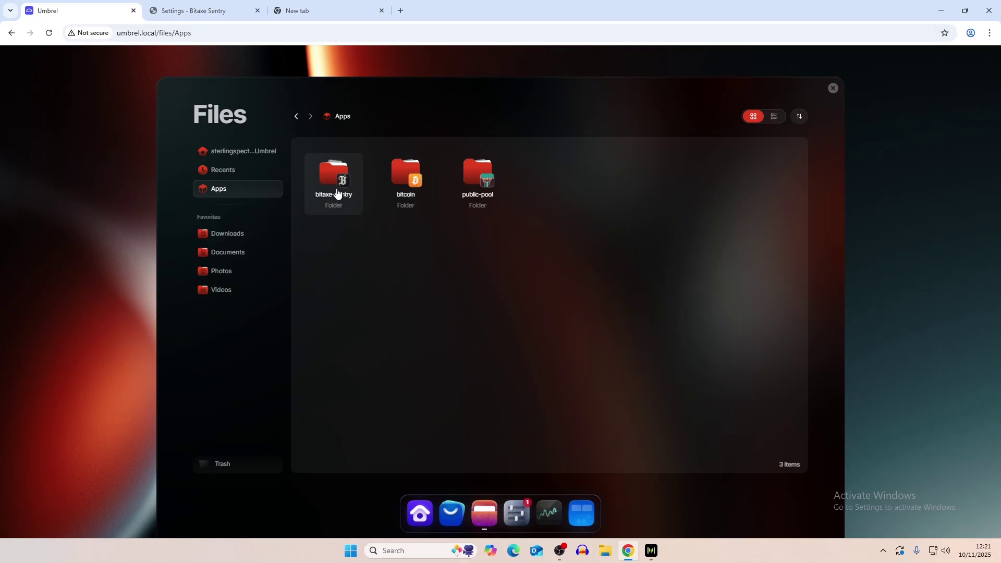
double_click(336, 194)
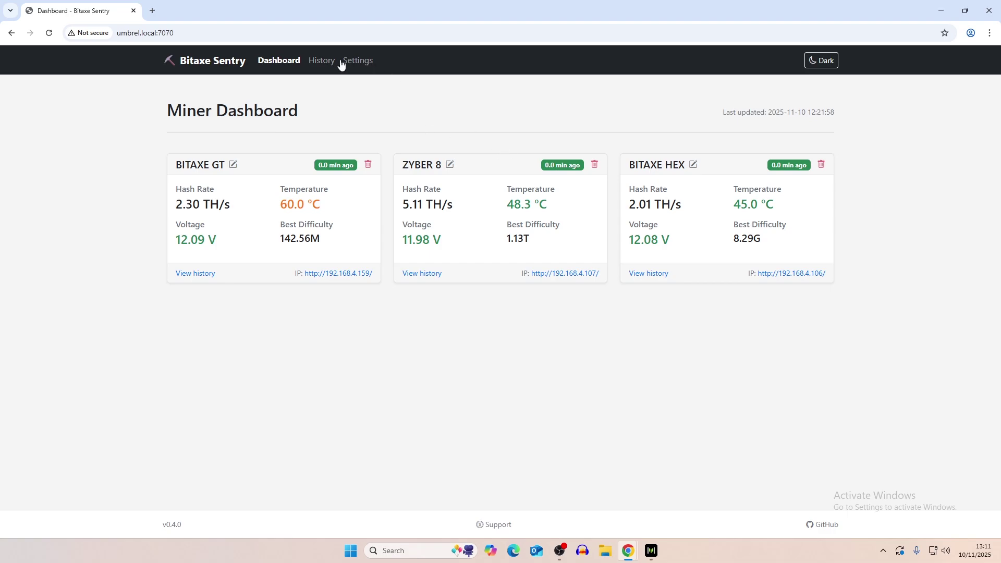
Review all miners' hash rate, temperature and voltage charts for the last 24 hours in the Bitaxe Sentry history.
left_click(322, 62)
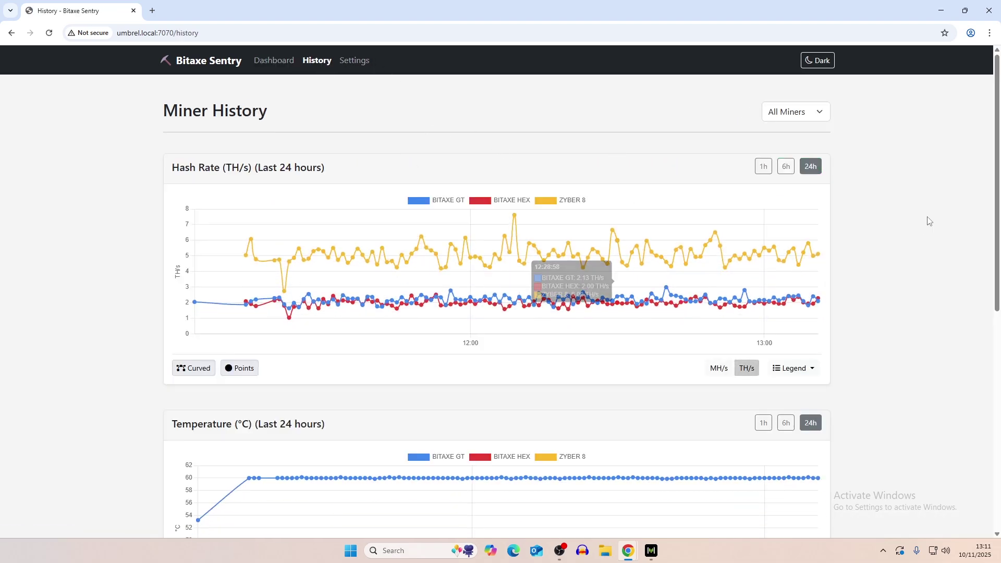
scroll(904, 225, "down", 2)
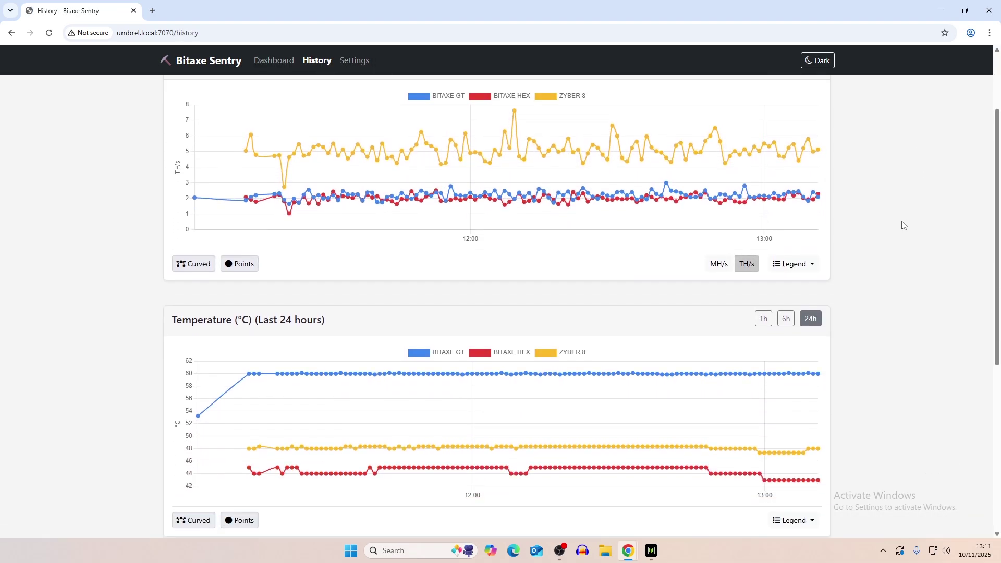
scroll(902, 228, "down", 6)
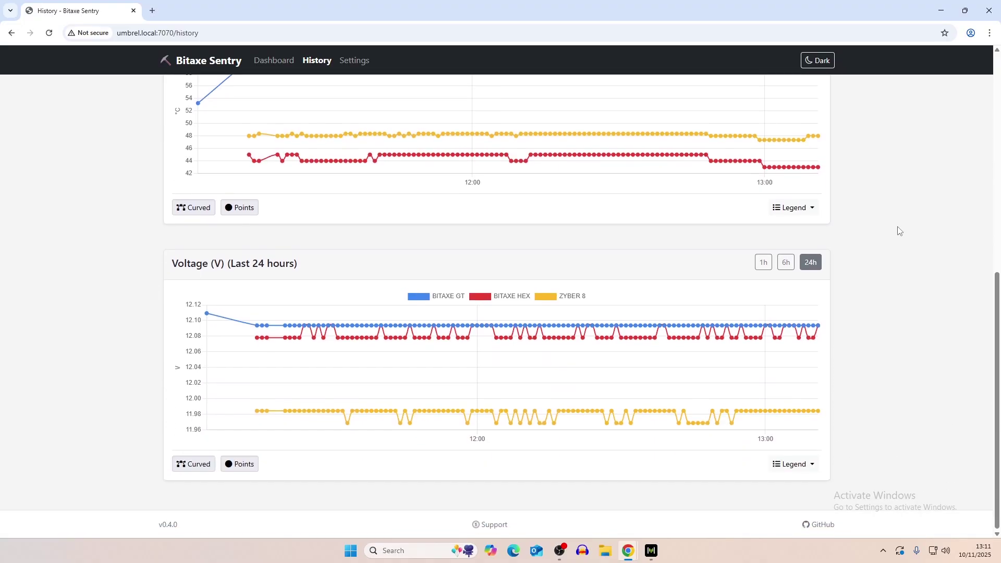
scroll(899, 229, "up", 4)
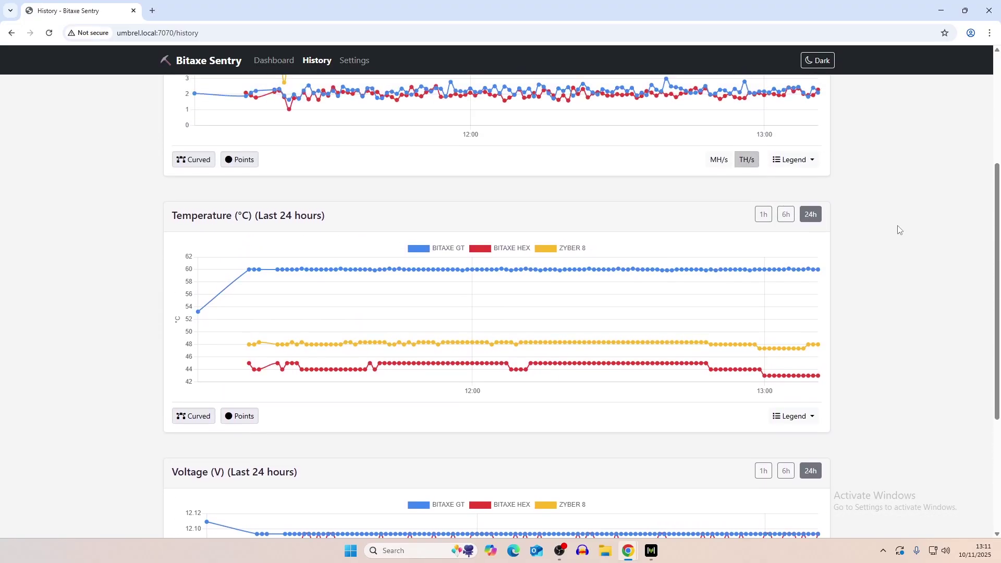
scroll(899, 229, "up", 4)
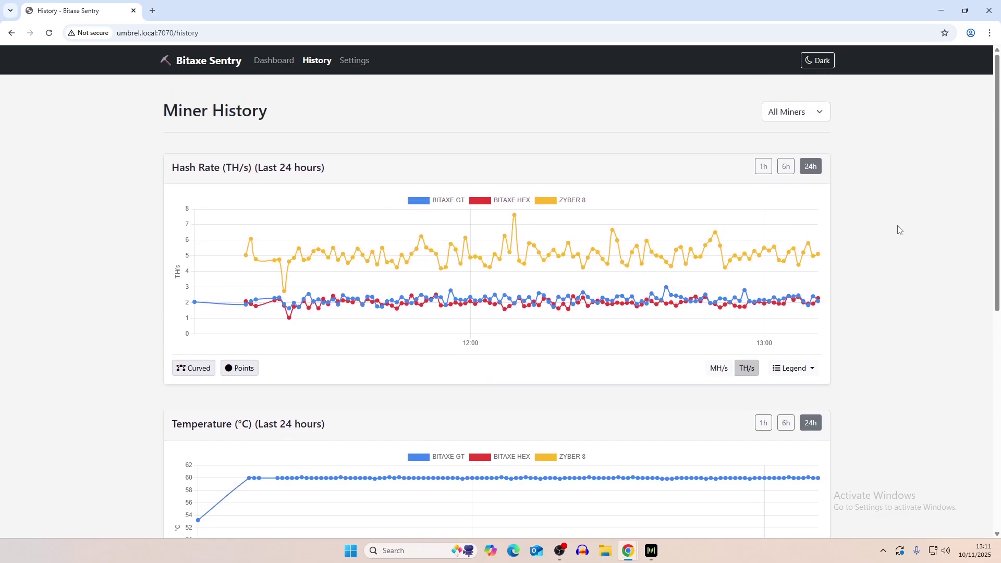